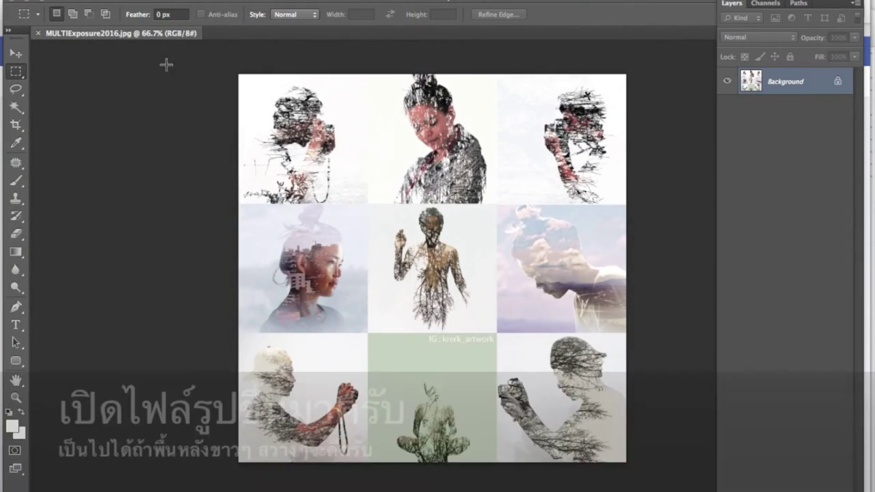
Open the File menu while the double-exposure sample grid is on screen
left_click(123, 1)
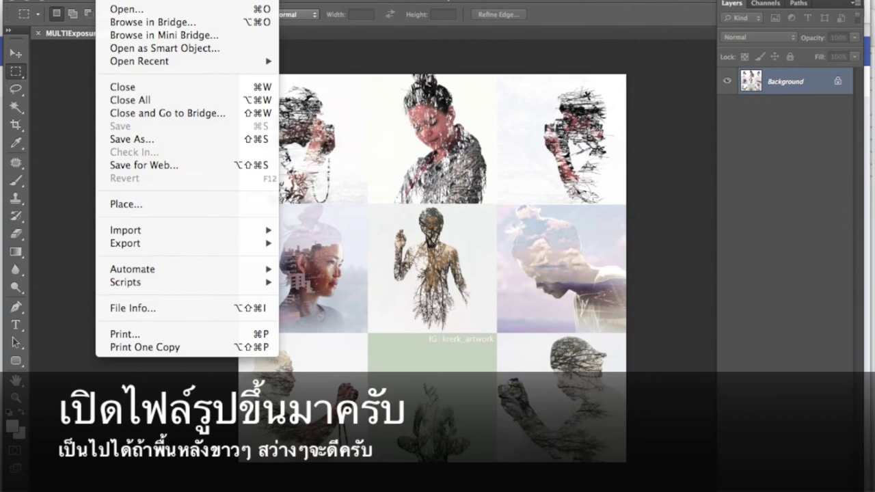
Open P6220153.JPG from Pictures > รูปถ่ายตัวเอง > 22
left_click(128, 12)
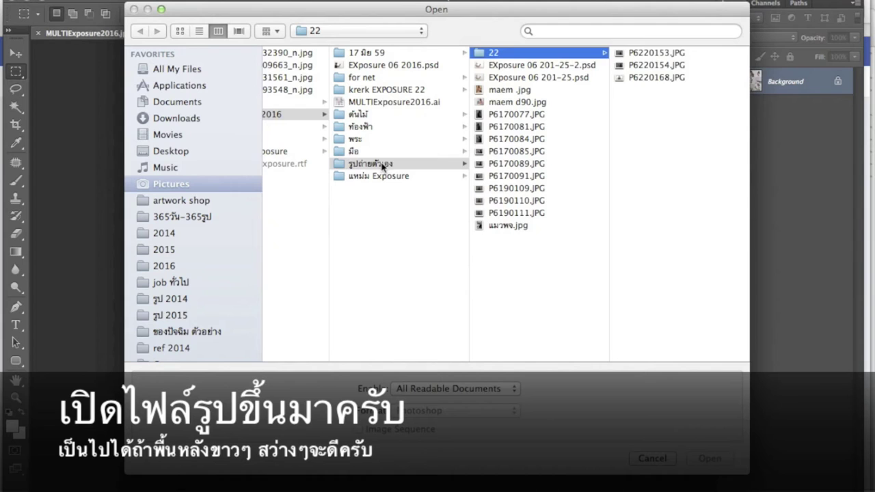
left_click(382, 166)
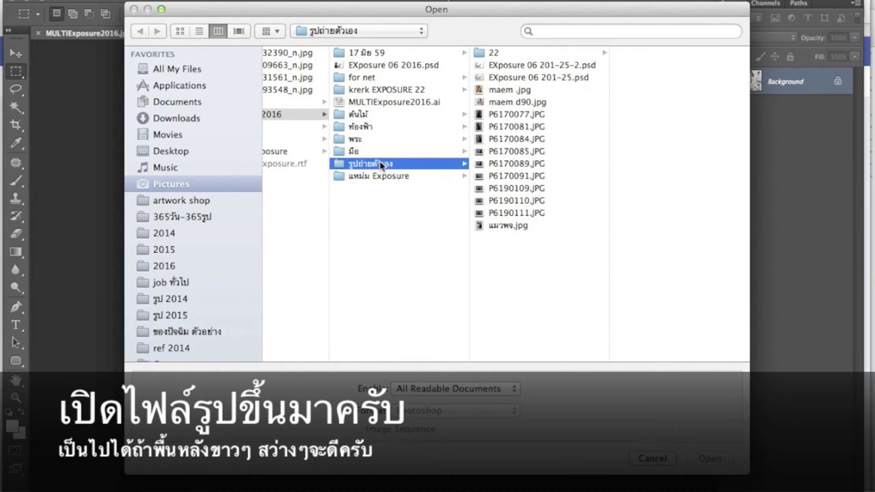
left_click(529, 55)
left_click(649, 54)
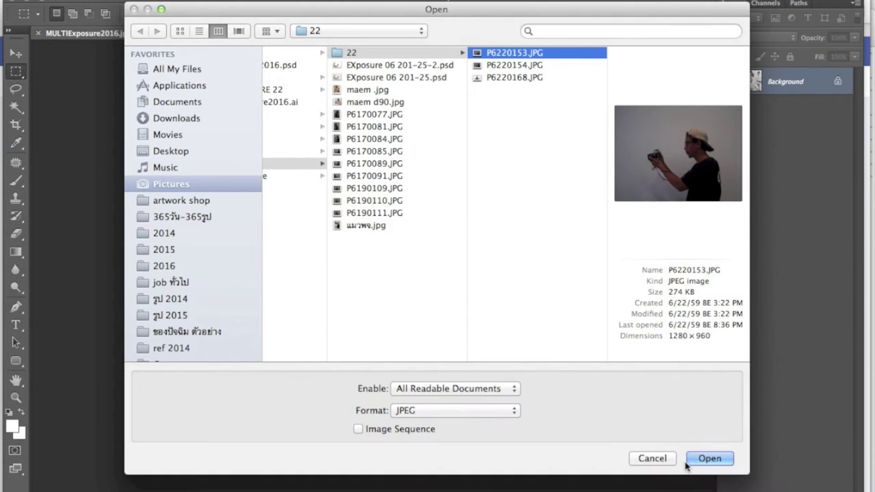
left_click(708, 462)
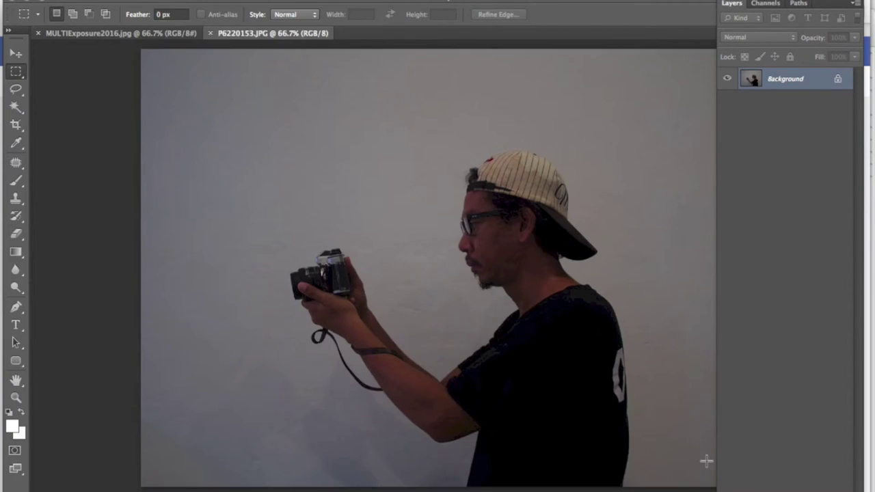
Apply an S-shaped Curves adjustment, raising highlights to lighten the wall and lowering shadows to darken the man
left_click(191, 0)
mouse_move(198, 22)
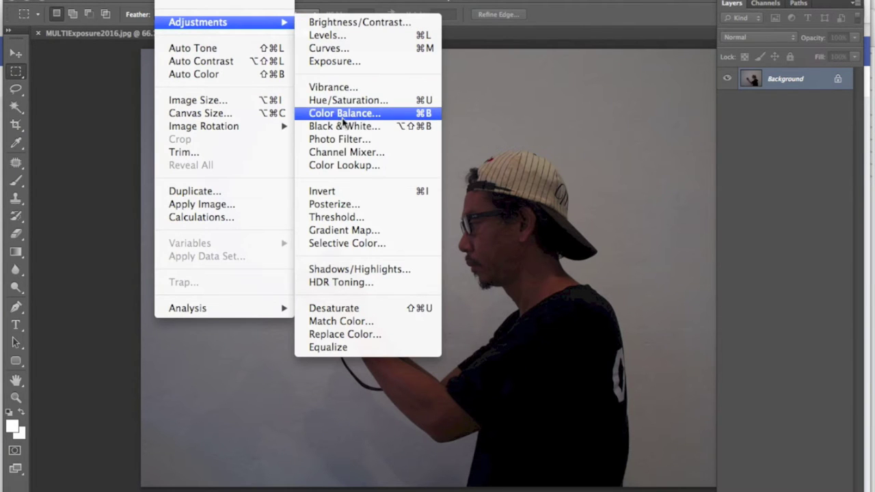
left_click(328, 48)
left_click_drag(726, 229, 720, 212)
key("ctrl+minus")
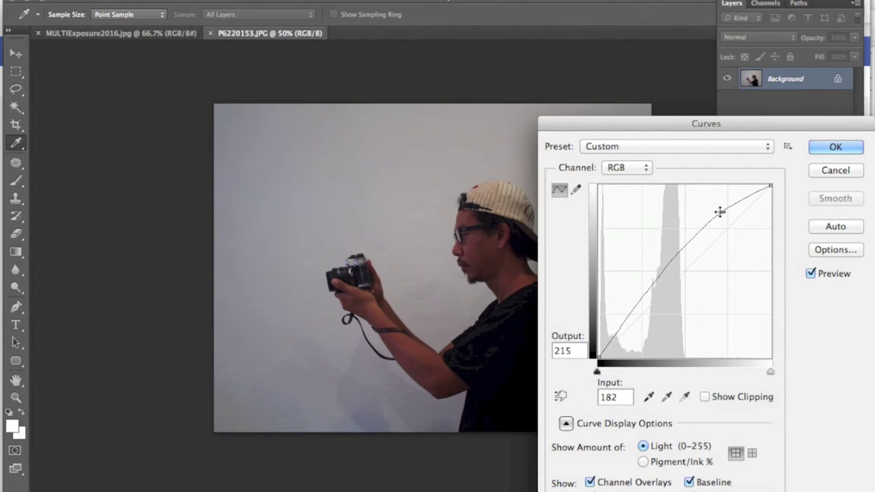
left_click_drag(674, 126, 734, 100)
left_click_drag(779, 188, 768, 185)
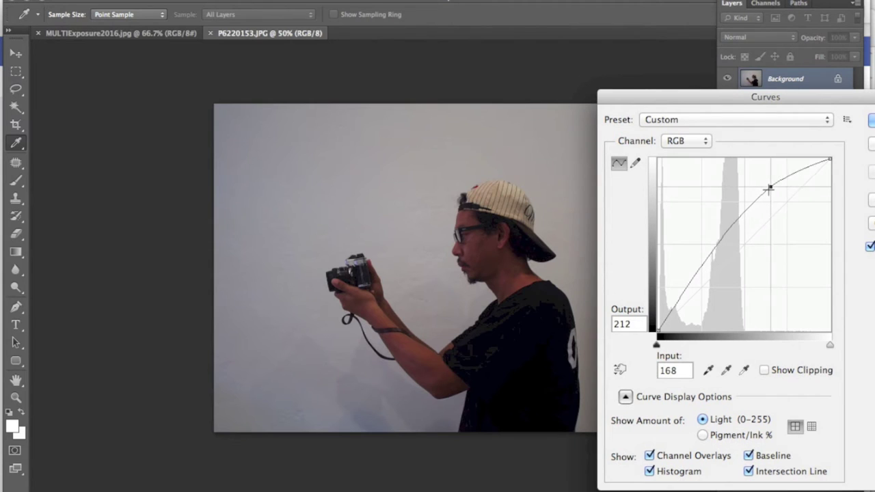
left_click_drag(699, 276, 697, 294)
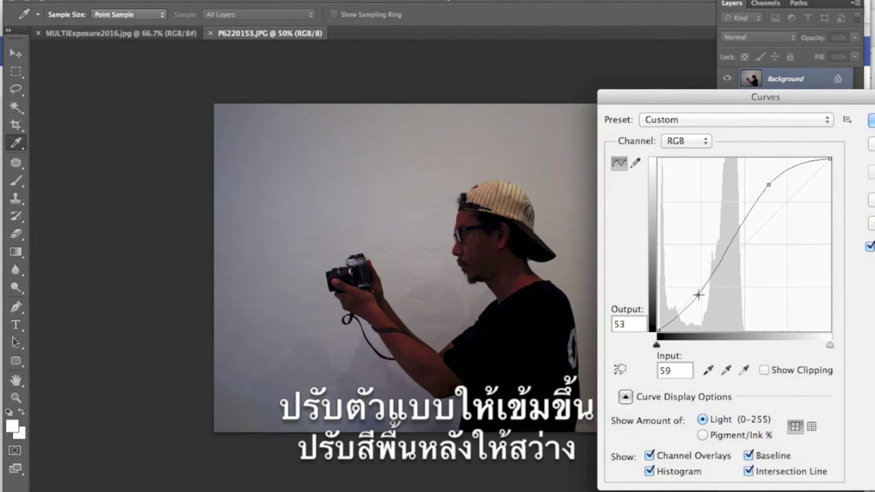
mouse_move(768, 186)
left_mouse_down()
mouse_move(759, 196)
mouse_move(751, 186)
left_mouse_up()
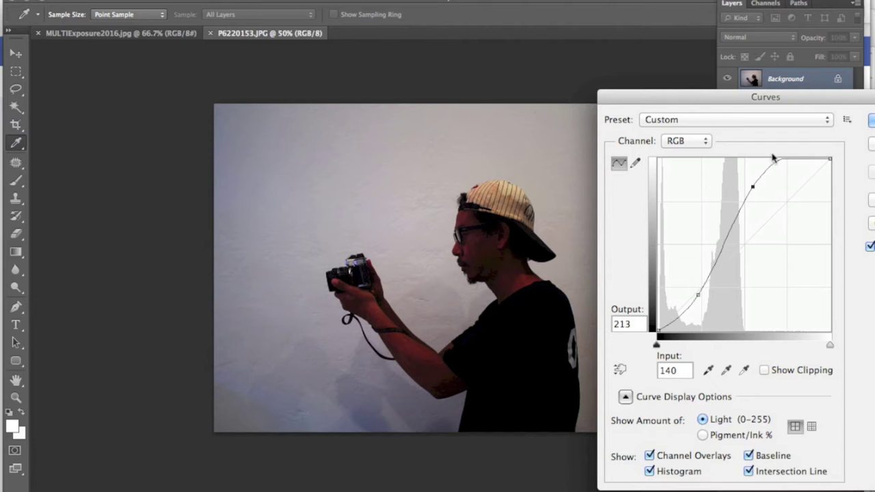
key("Return")
Apply Brightness/Contrast with brightness 102 and contrast 25
key("m")
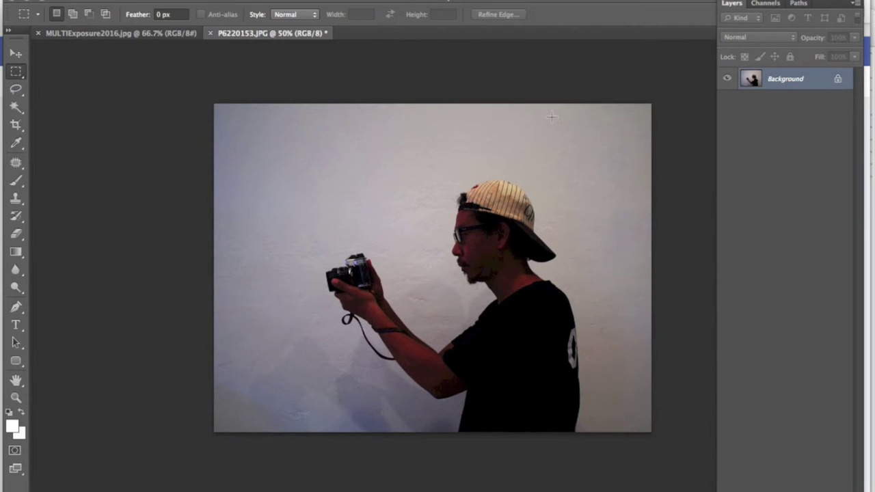
left_click(171, 0)
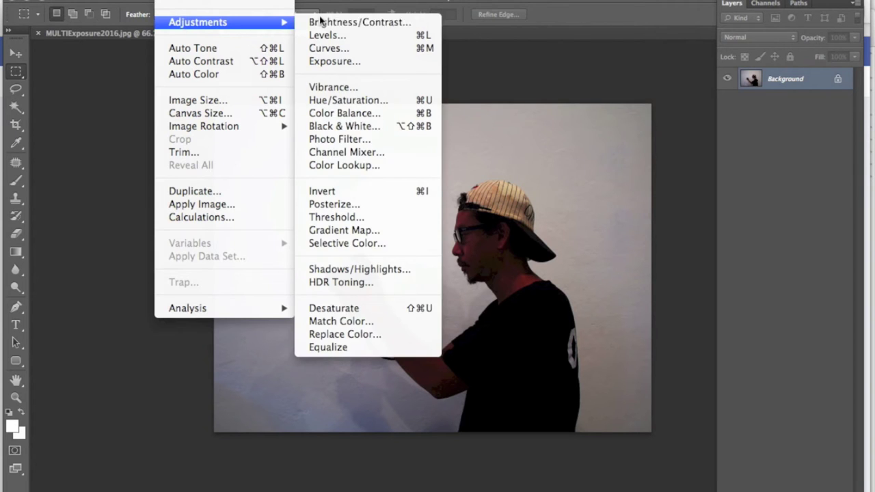
mouse_move(198, 22)
left_click(318, 21)
left_click_drag(584, 114, 611, 116)
left_click_drag(585, 150, 592, 156)
left_click_drag(611, 115, 629, 117)
left_click_drag(593, 153, 603, 151)
left_click_drag(628, 117, 630, 118)
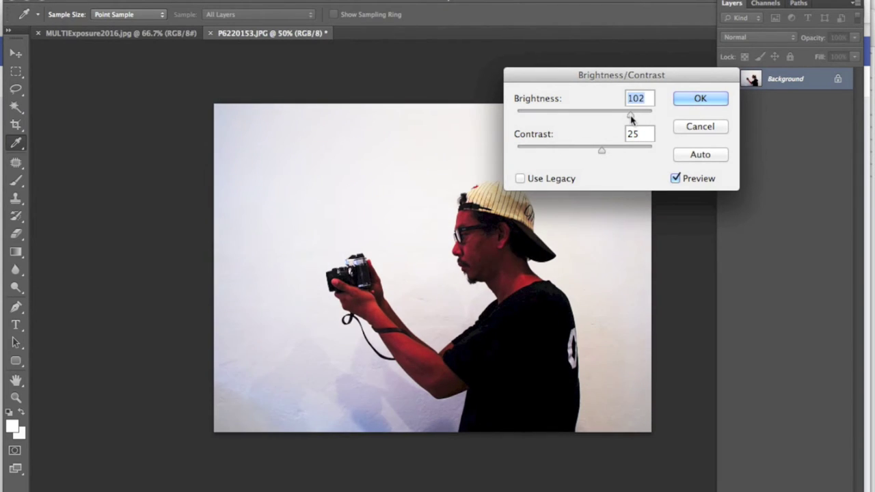
left_click(724, 99)
Lower saturation to -32 with Hue/Saturation
left_click(179, 1)
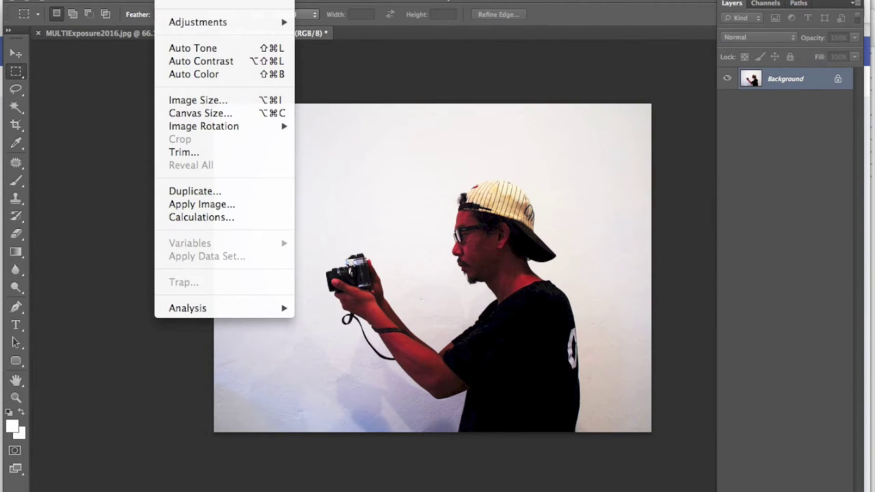
left_click(337, 102)
left_click_drag(679, 412, 657, 410)
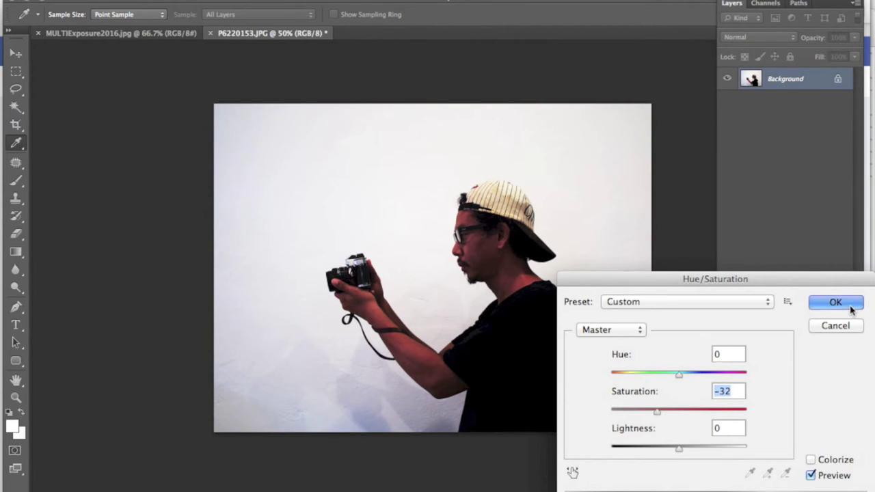
left_click(851, 309)
left_click(174, 1)
mouse_move(198, 22)
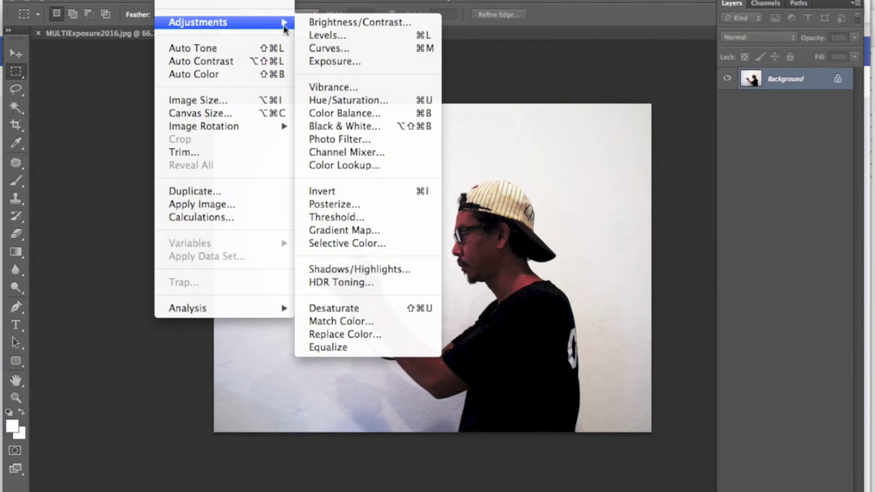
Apply Levels with white input 231 and midtone 0.90 to nearly whiten the wall
left_click(373, 34)
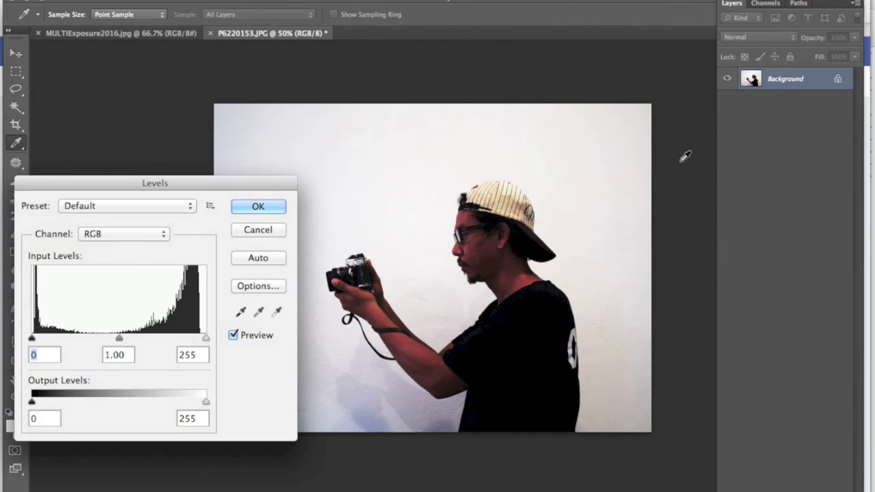
left_click_drag(206, 338, 192, 339)
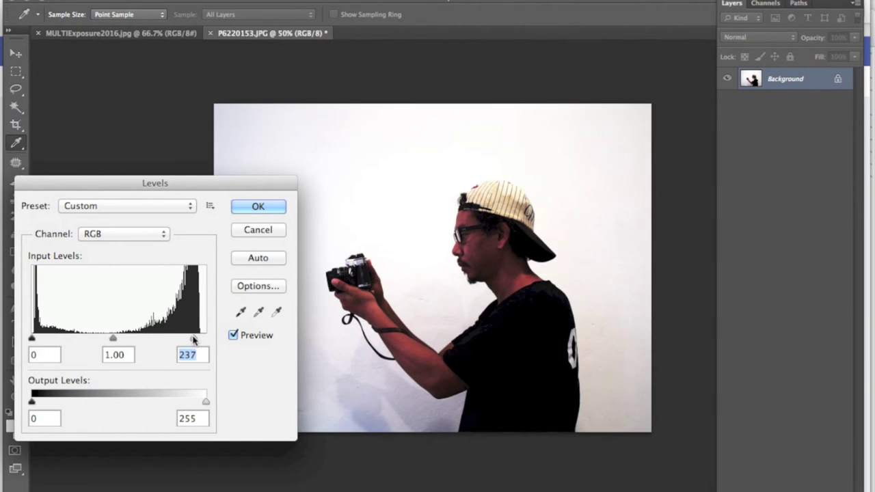
mouse_move(111, 338)
left_mouse_down()
mouse_move(99, 341)
mouse_move(131, 341)
mouse_move(116, 341)
left_mouse_up()
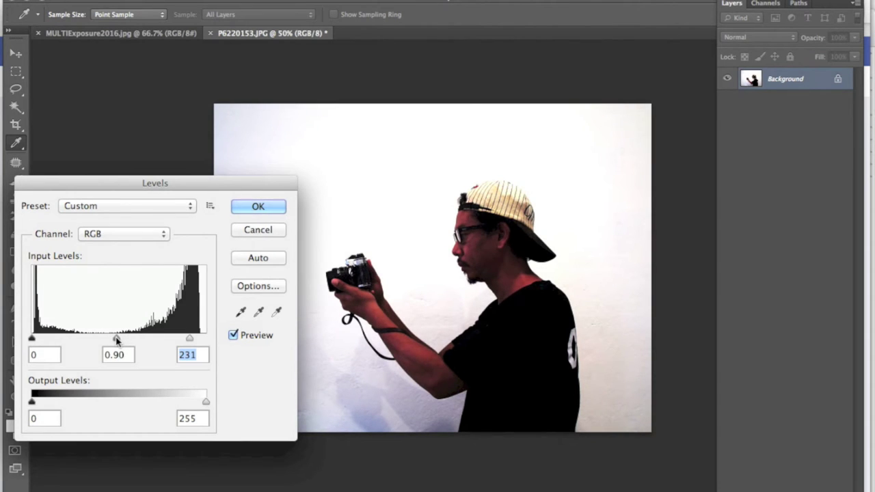
left_click(252, 207)
Select all and Free Transform the photo up to about 108.5%, then deselect
key("m")
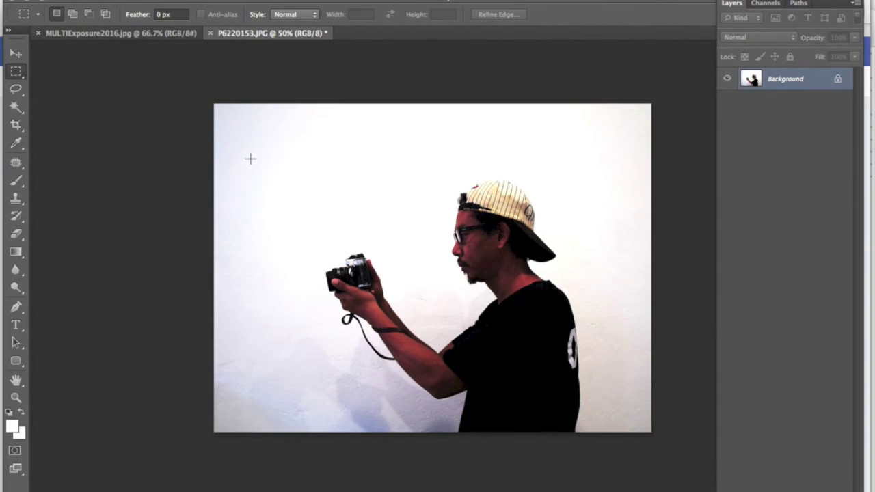
left_click(15, 53)
key("ctrl+a")
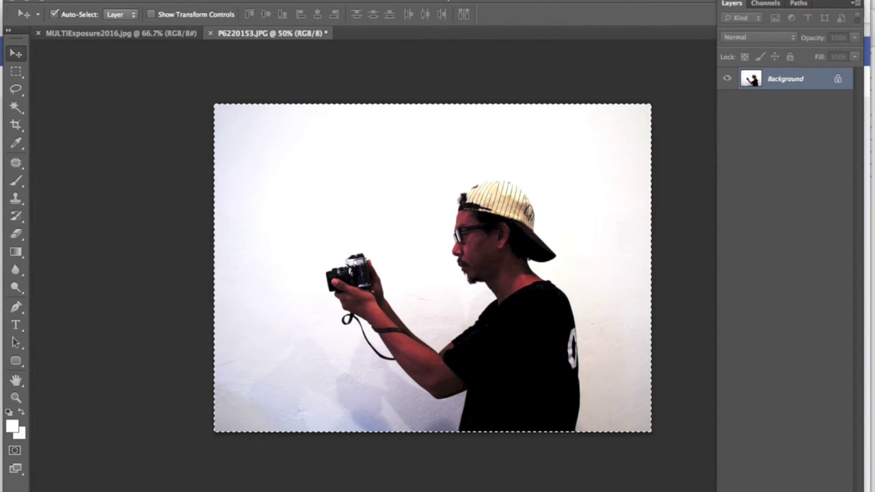
left_click(113, 0)
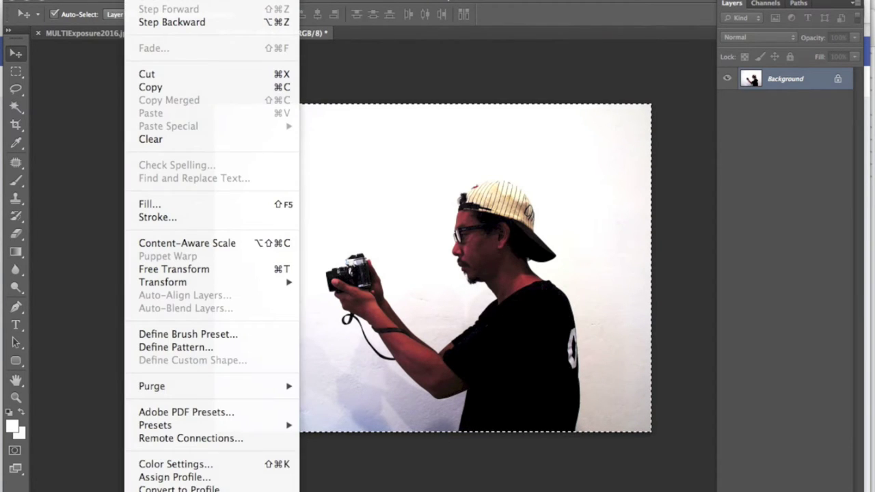
left_click(209, 269)
left_click_drag(651, 103, 680, 79)
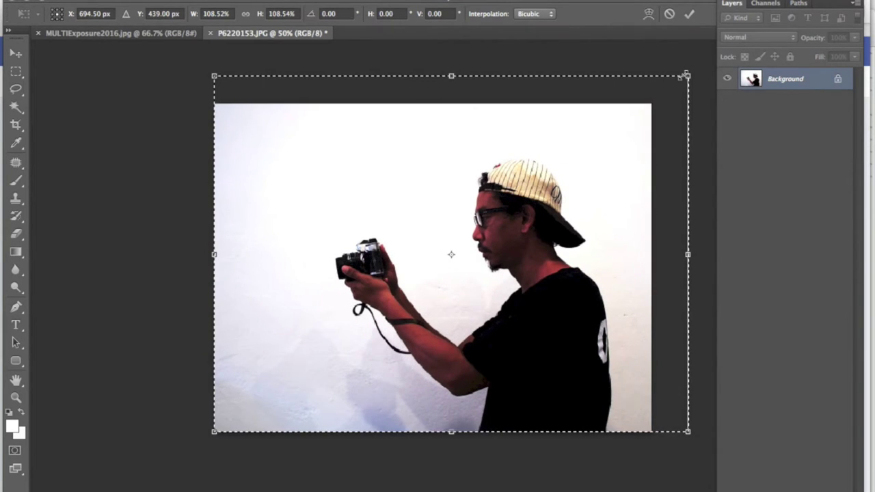
key("Return")
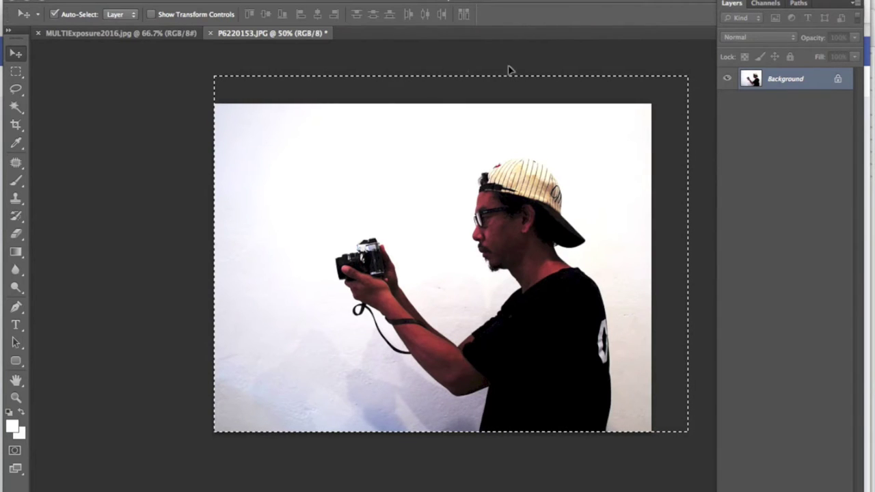
left_click(270, 1)
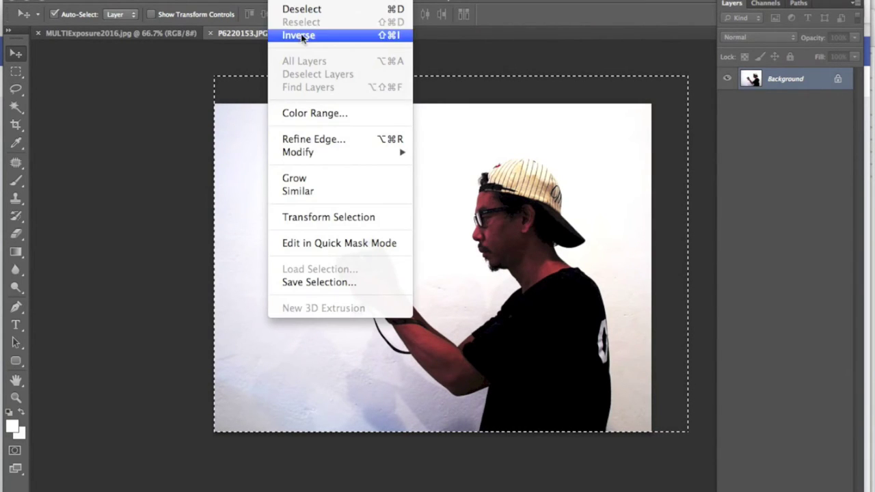
left_click(309, 10)
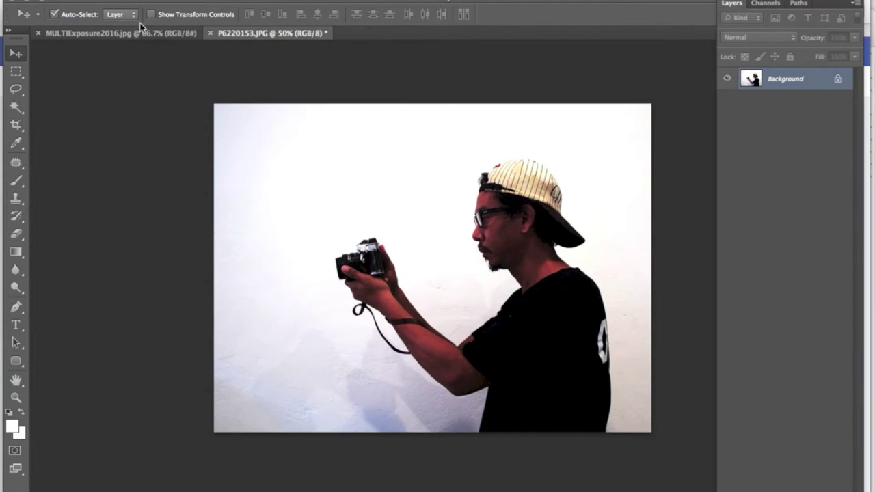
left_click(111, 2)
Browse to the ท้องฟ้า sky folder and preview IMG_0302.jpg and IMG_0378.jpg
left_click(121, 8)
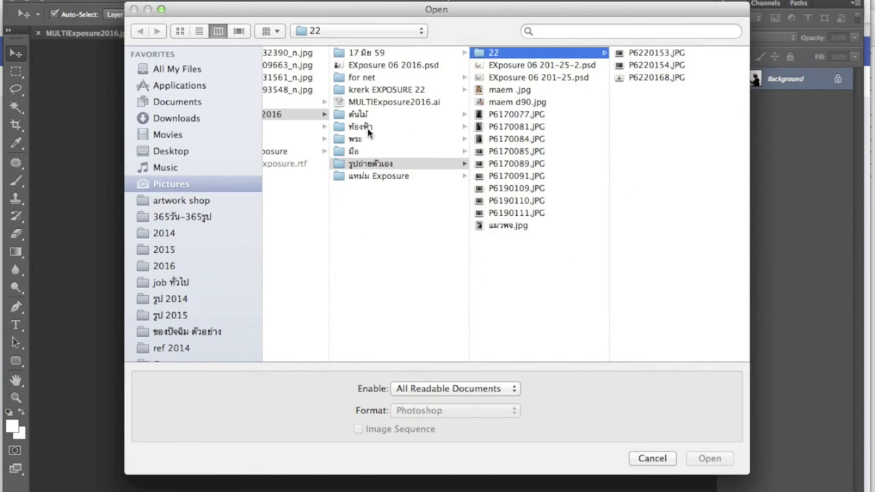
left_click_drag(367, 132, 386, 130)
left_click(393, 128)
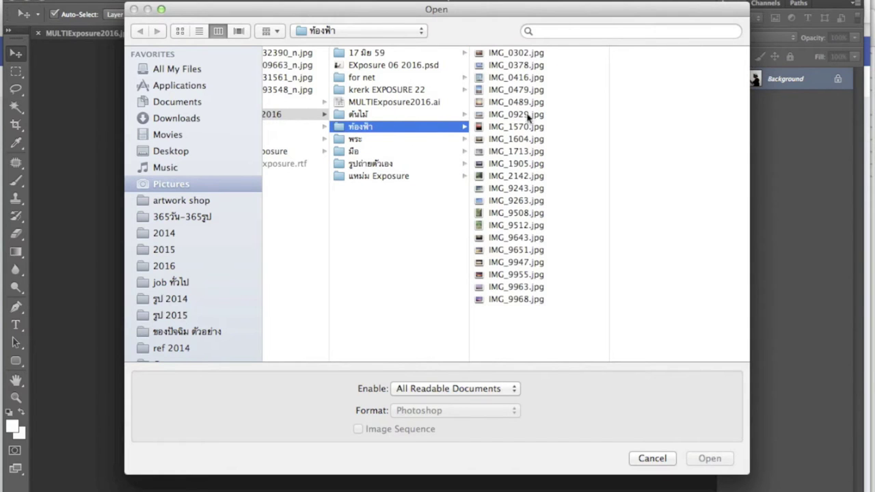
left_click(499, 57)
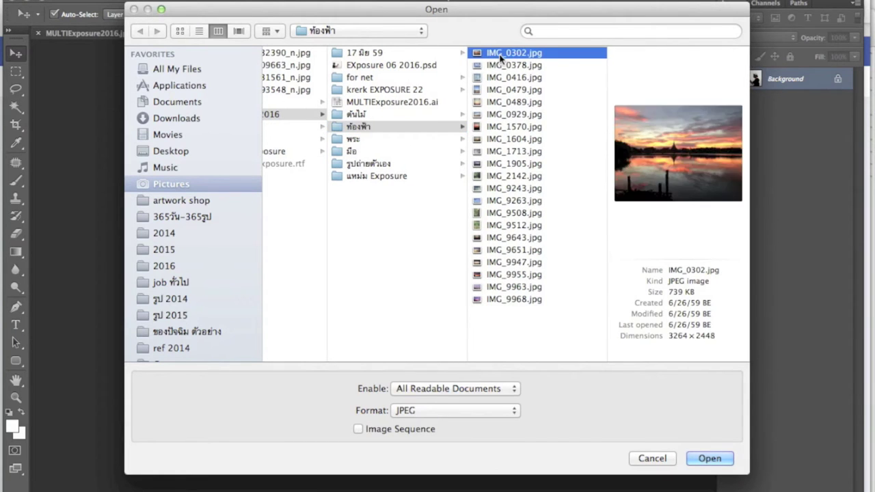
key("Down")
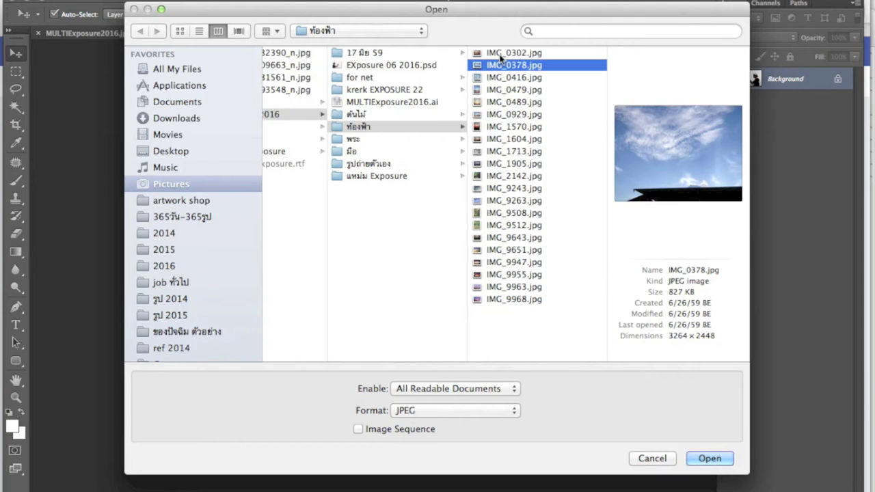
left_click(500, 56)
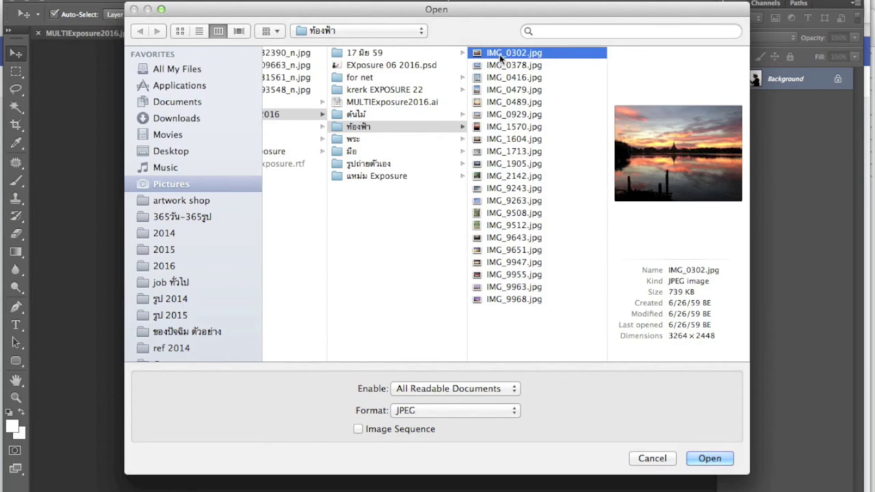
Step through sky previews IMG_0479.jpg down to IMG_9651.jpg
key("Down")
key("Down")
key("Down")
key("Down")
key("Down")
key("Down")
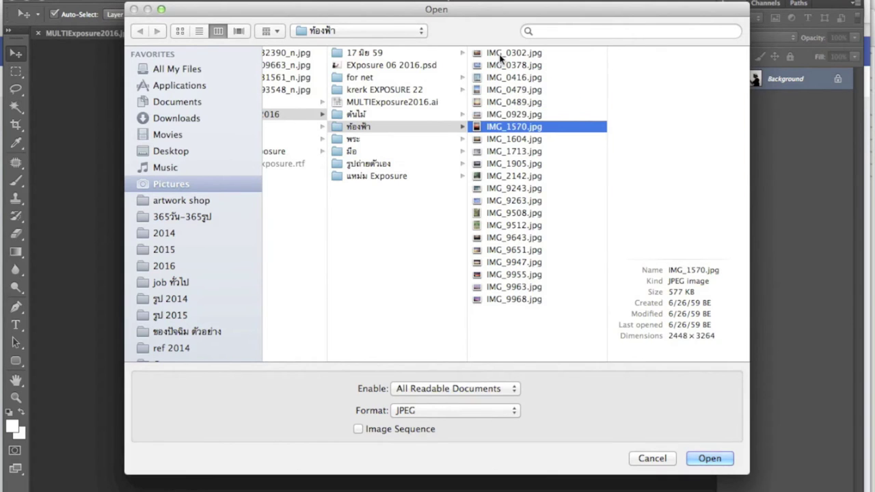
key("Down")
key("Down")
key("Down")
key("Down")
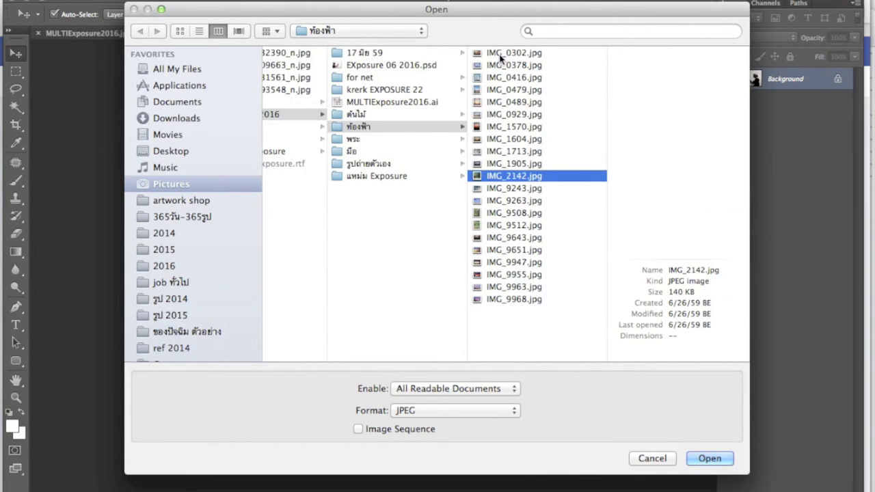
key("Down")
key("Down")
key("Down")
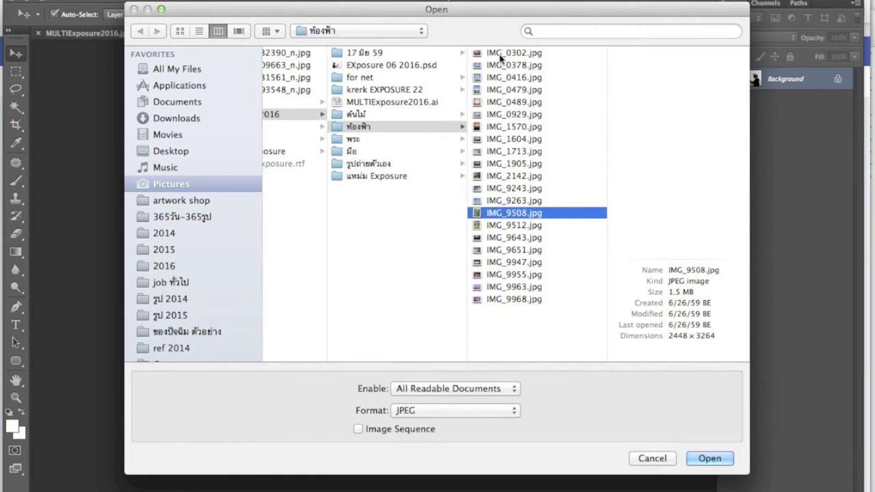
key("Down")
key("Down")
key("Down")
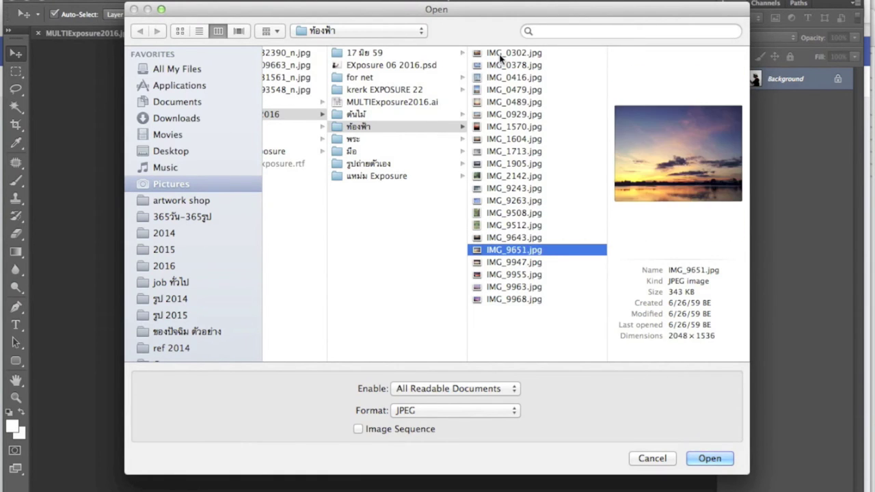
key("Down")
key("Down")
key("Down")
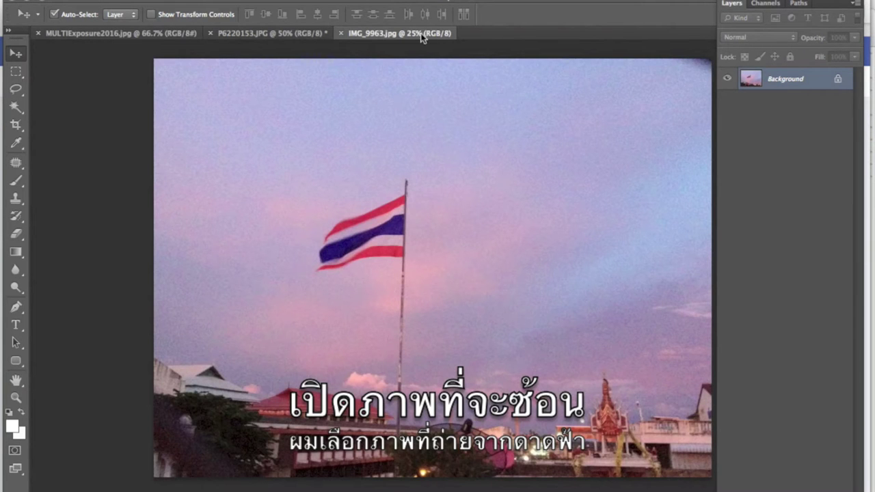
Copy the flag-and-temple photo into the portrait as Layer 1 with Screen blending
left_click_drag(427, 33, 618, 113)
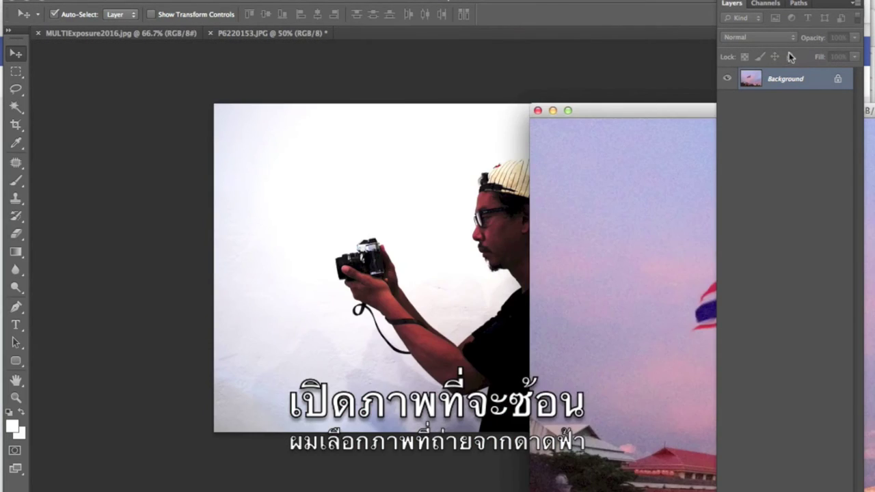
mouse_move(783, 79)
left_mouse_down()
mouse_move(340, 191)
mouse_move(371, 185)
left_mouse_up()
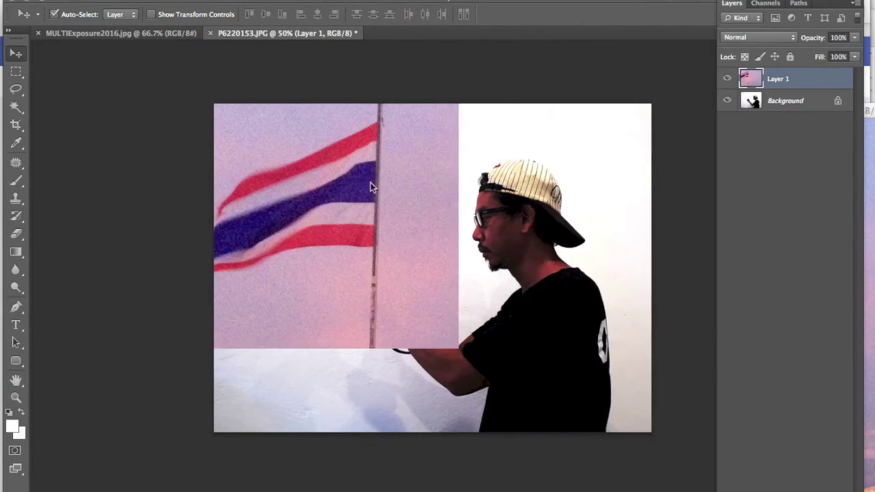
key("ctrl+minus")
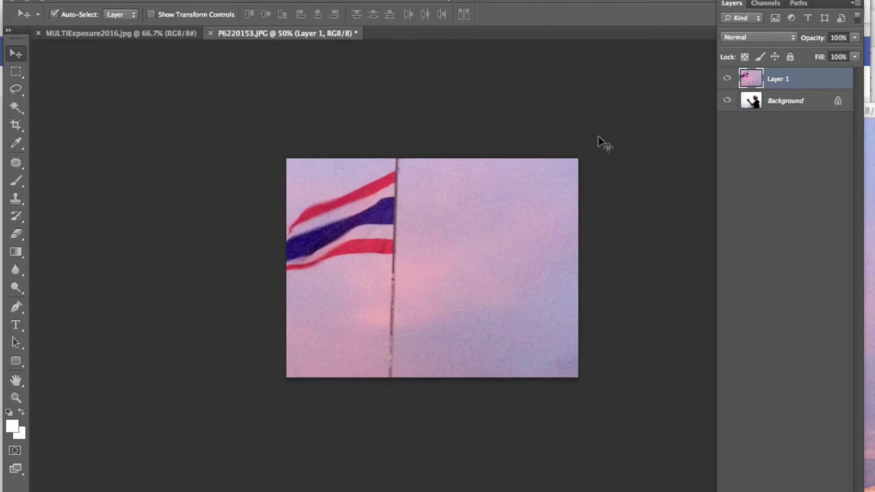
left_click(744, 37)
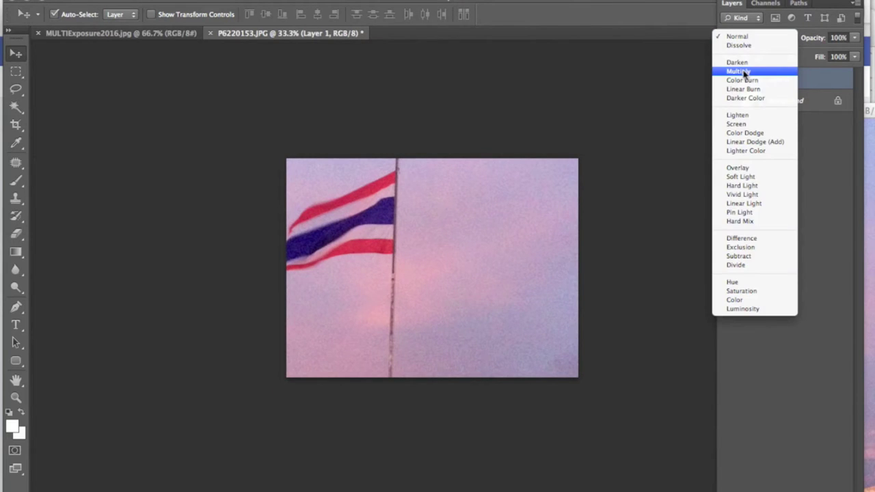
left_click(738, 123)
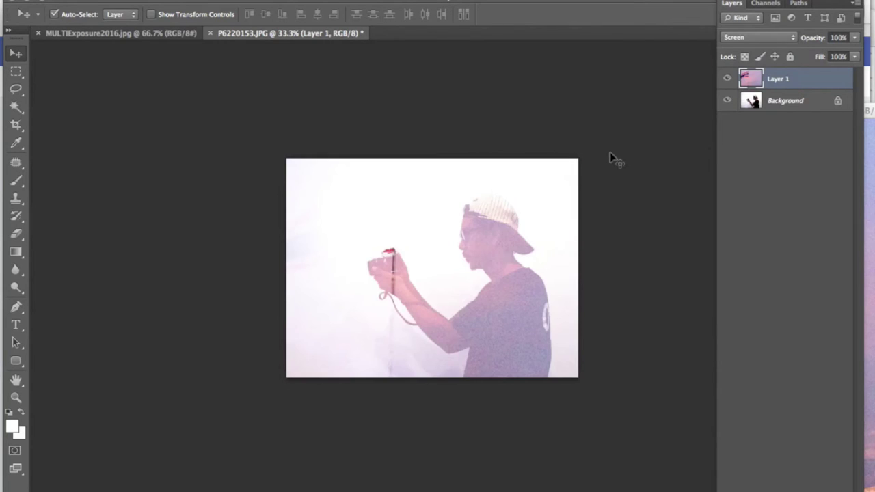
Scale Layer 1 to about 35% and position it over the man
key("ctrl+t")
key("ctrl+minus")
key("ctrl+minus")
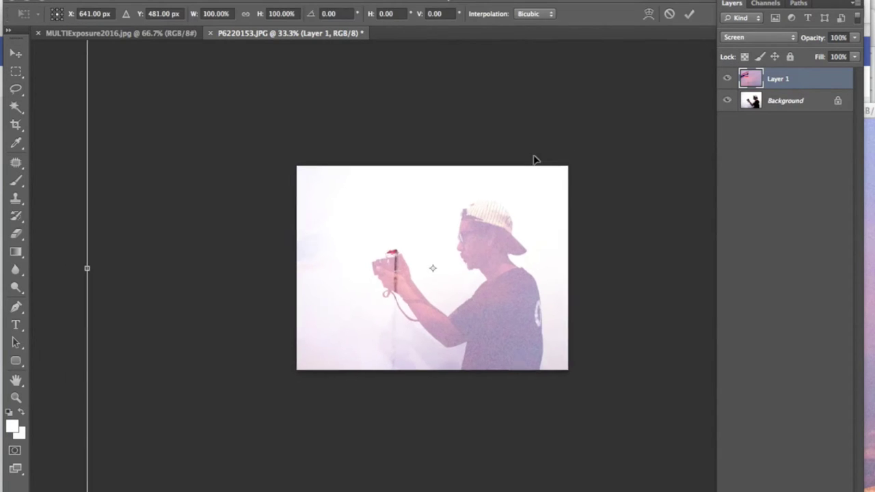
left_click_drag(617, 131, 498, 219)
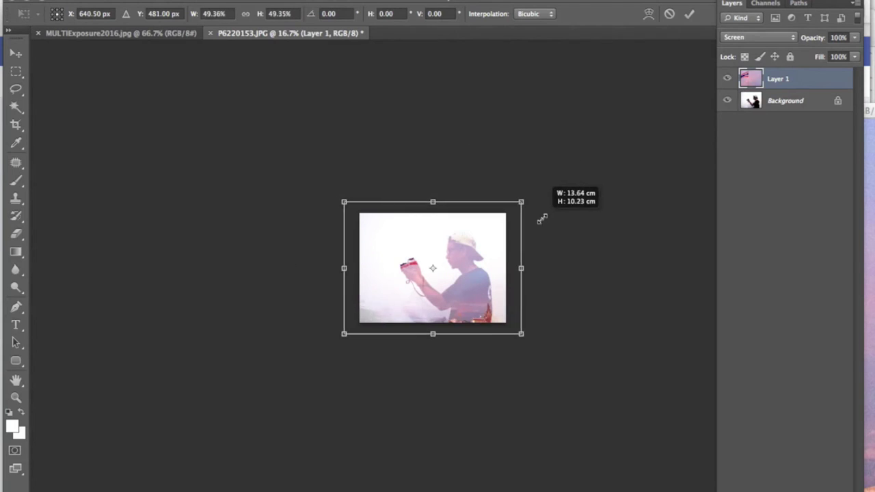
left_click_drag(478, 247, 472, 256)
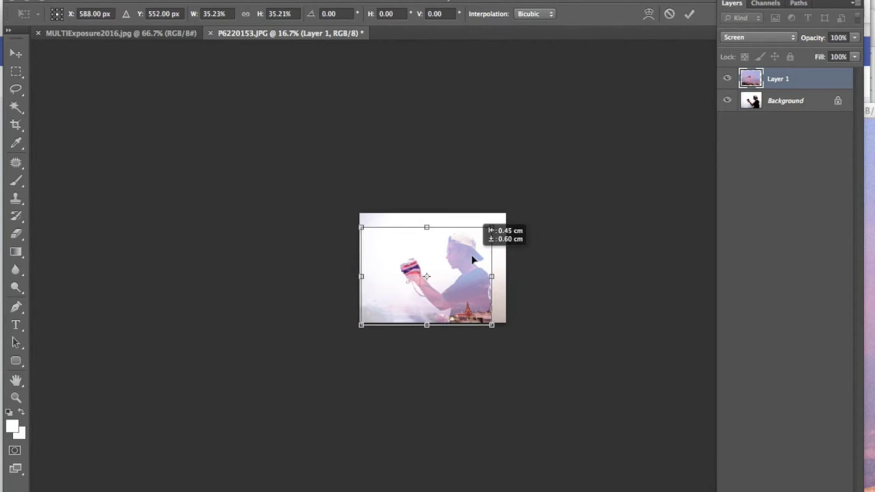
key("Return")
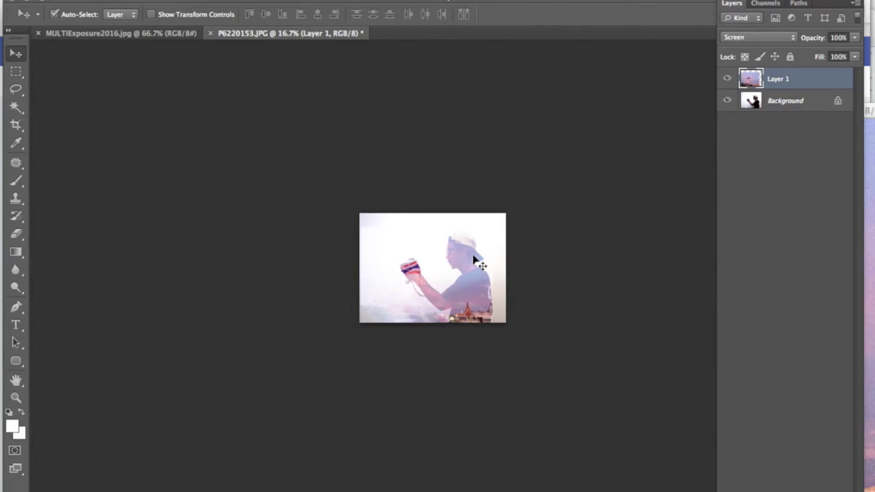
scroll(477, 261, "up", 5)
scroll(477, 261, "down", 1)
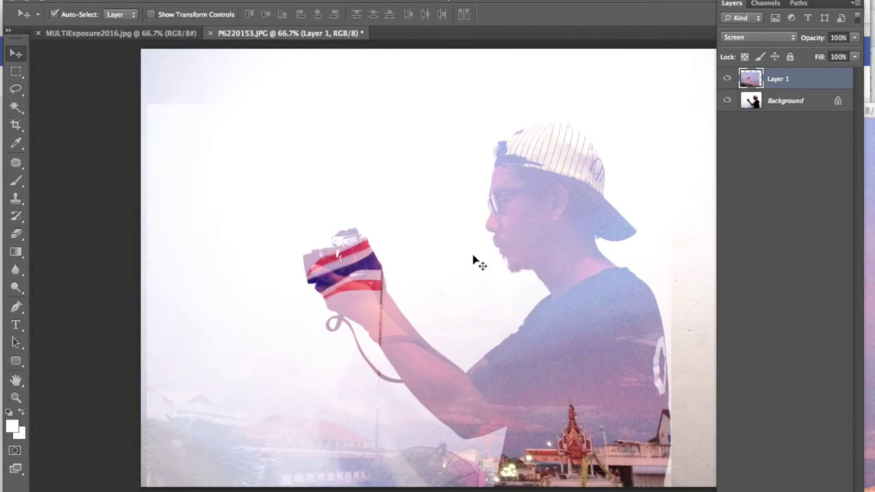
left_click_drag(560, 295, 557, 286)
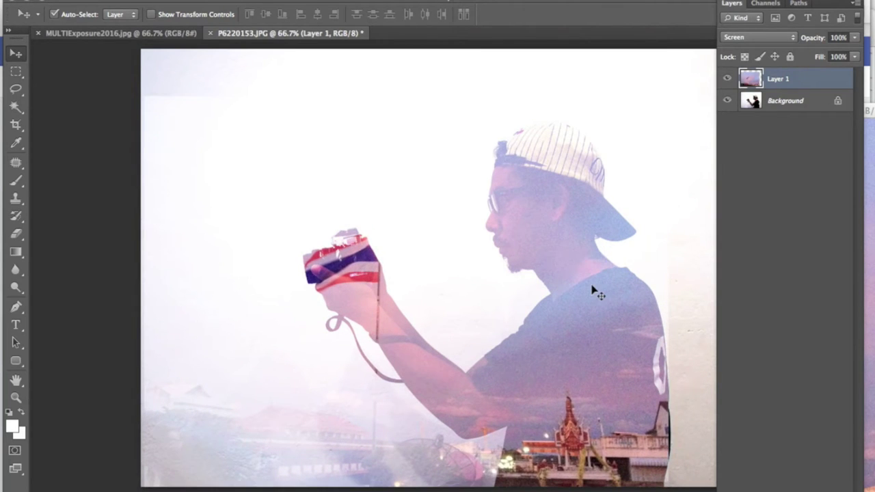
key("ctrl+minus")
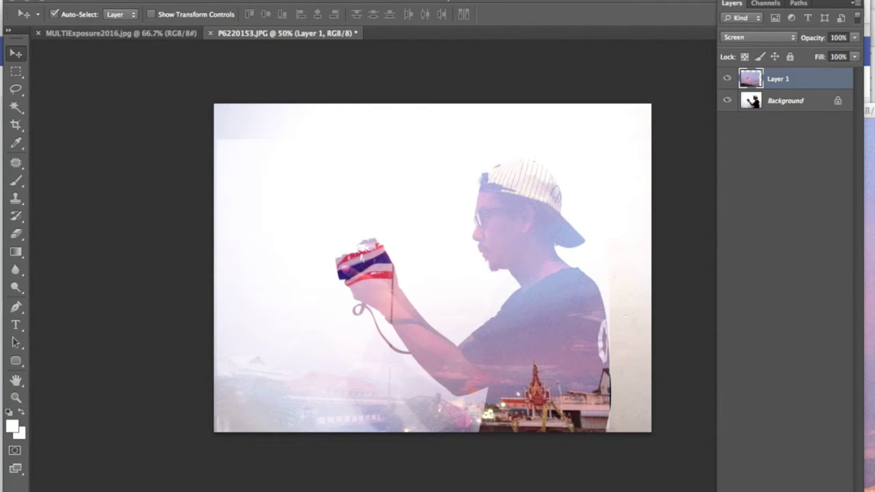
left_click(113, 1)
left_click(123, 8)
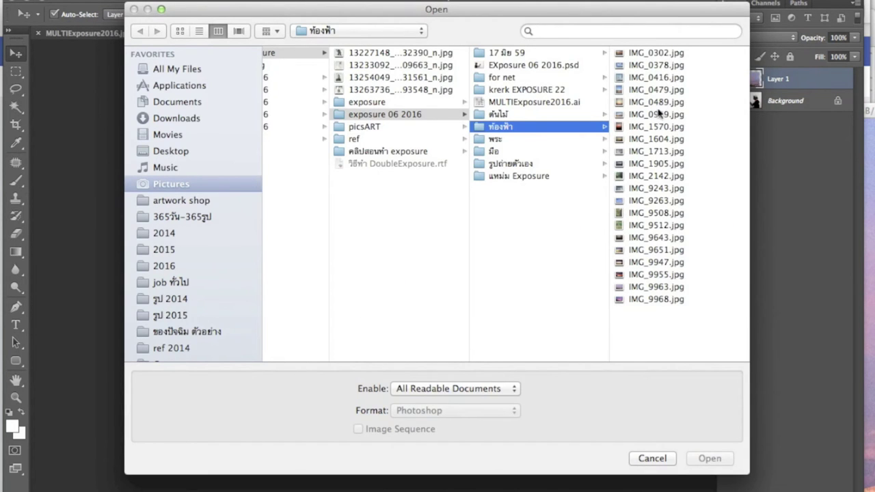
Open IMG_0302.jpg and copy it into the portrait as Layer 2
left_click(632, 53)
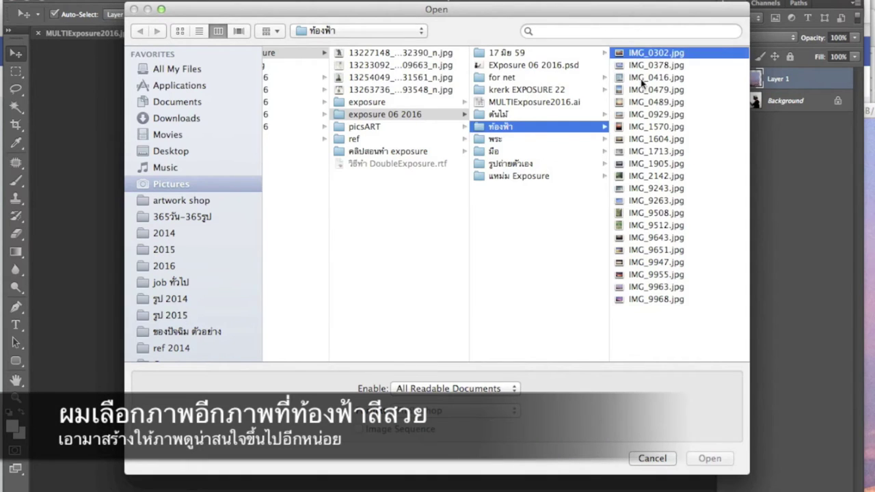
left_click(700, 454)
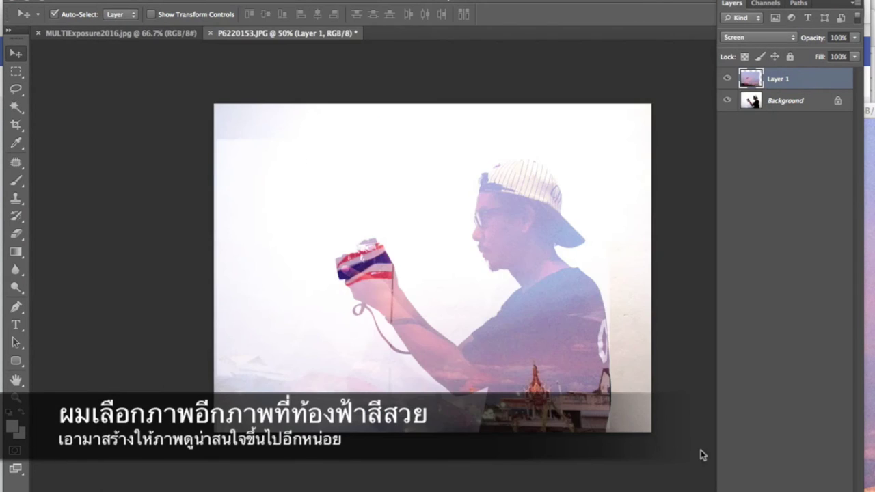
left_click_drag(416, 39, 448, 158)
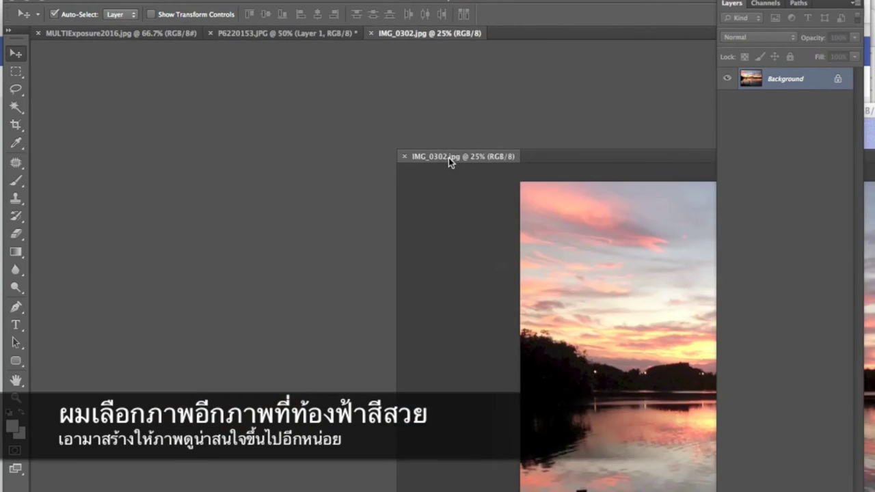
left_click_drag(785, 92, 390, 120)
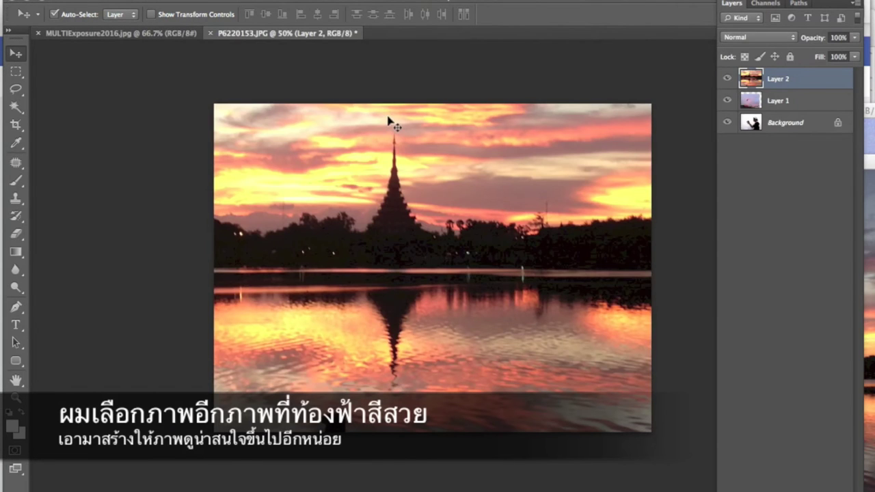
Reposition the sunset Layer 2 inside the silhouette and move it below Layer 1
left_click(755, 38)
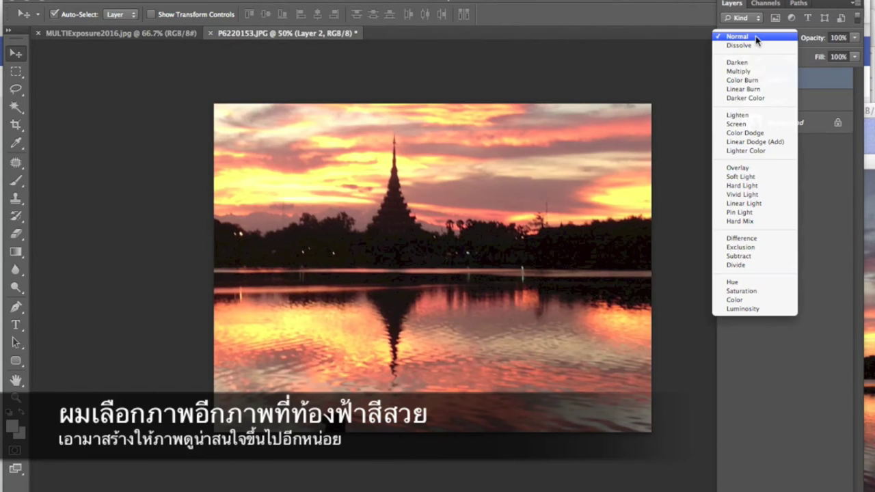
left_click(750, 115)
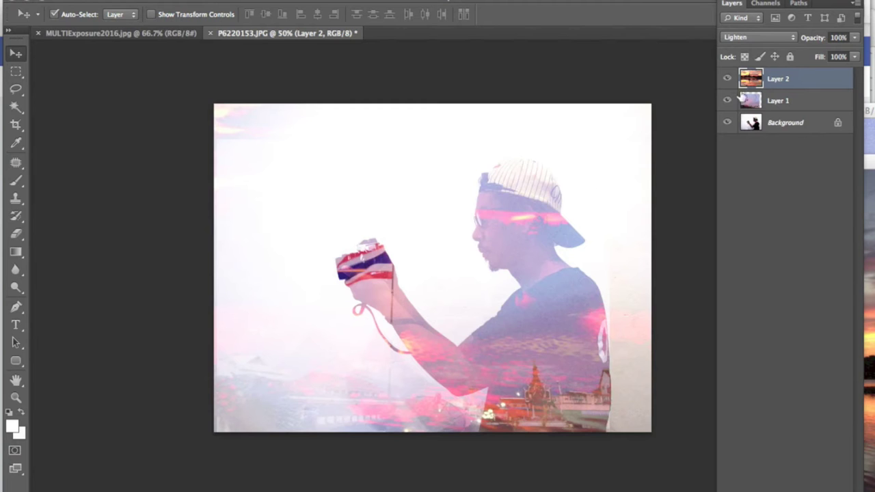
left_click(727, 101)
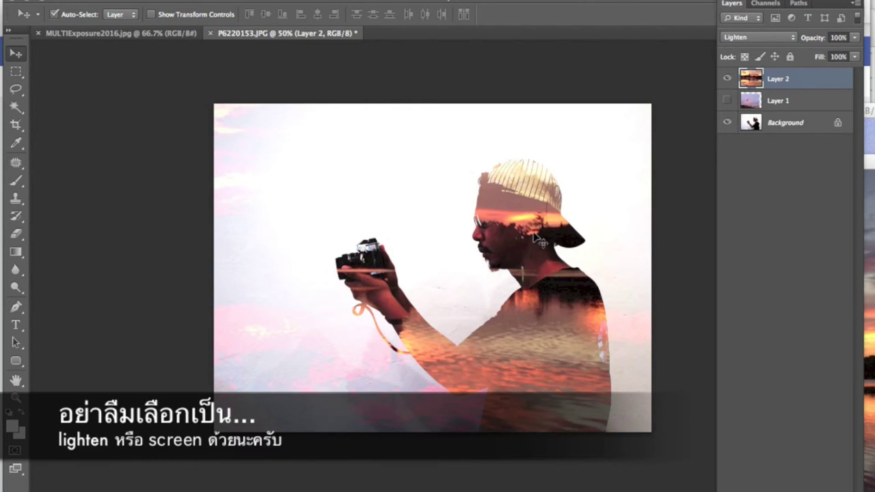
left_click_drag(538, 240, 608, 313)
mouse_move(563, 266)
left_mouse_down()
mouse_move(564, 330)
mouse_move(576, 363)
left_mouse_up()
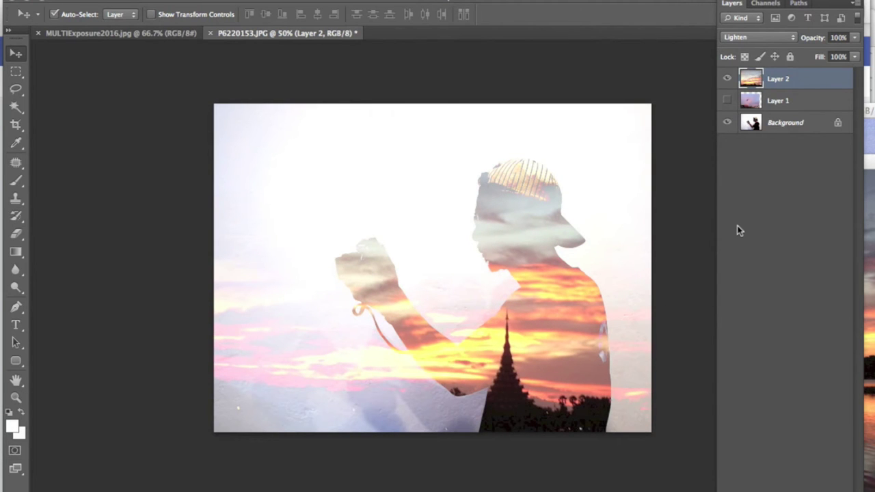
key("ctrl+bracketleft")
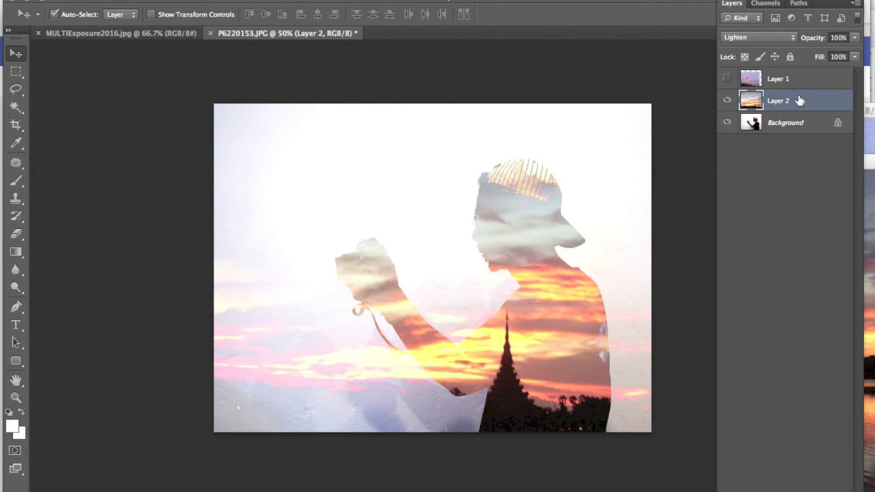
Set Layer 1 to Lighten and Layer 2 to Screen, with both layers visible
left_click(726, 101)
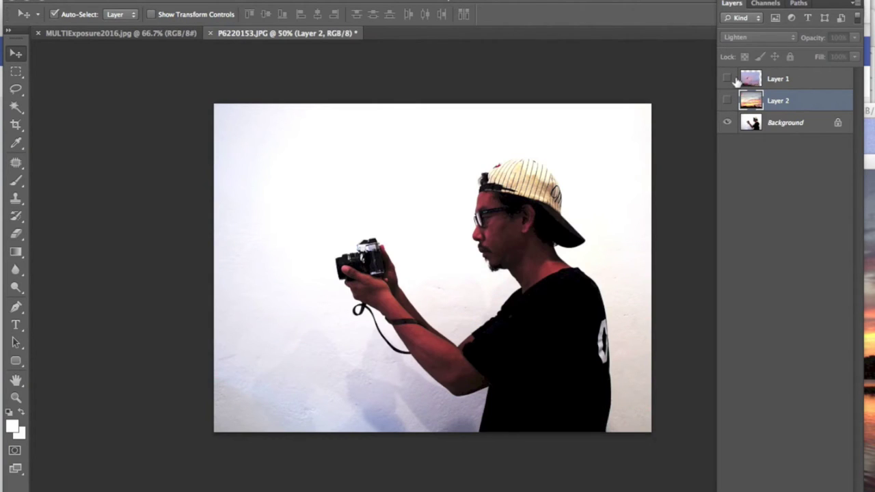
left_click(727, 80)
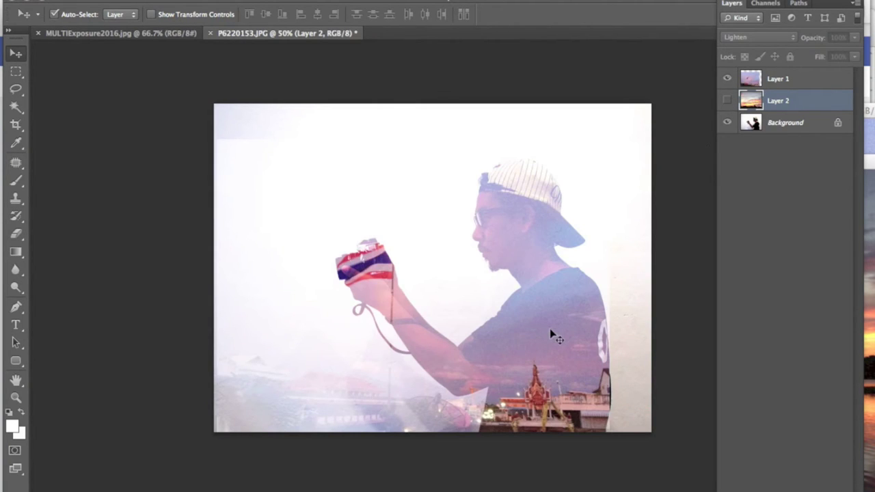
left_click(807, 79)
left_click(764, 37)
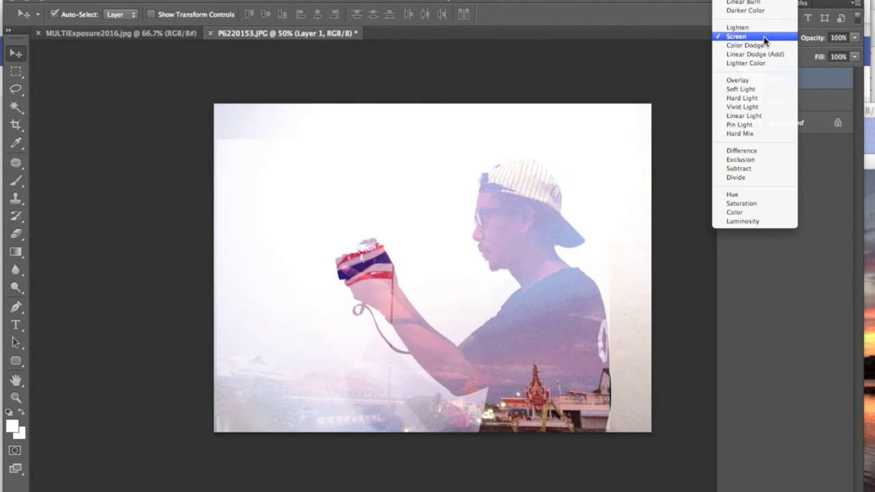
left_click(764, 25)
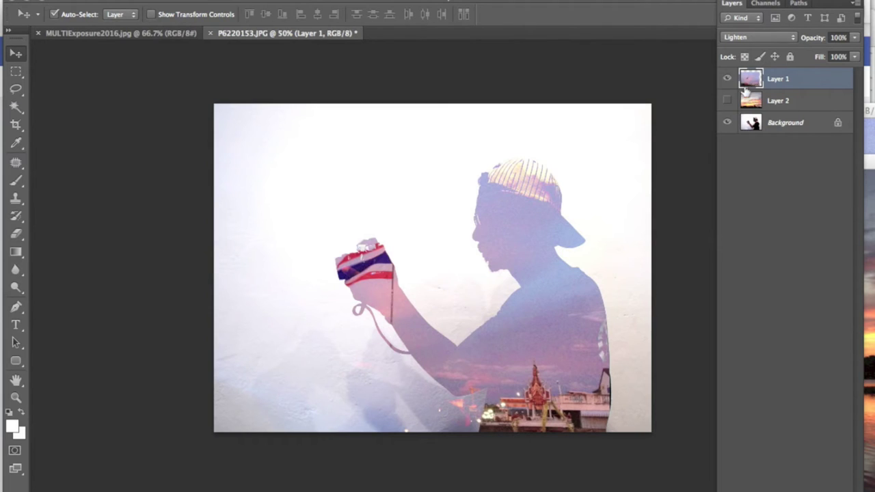
left_click(727, 101)
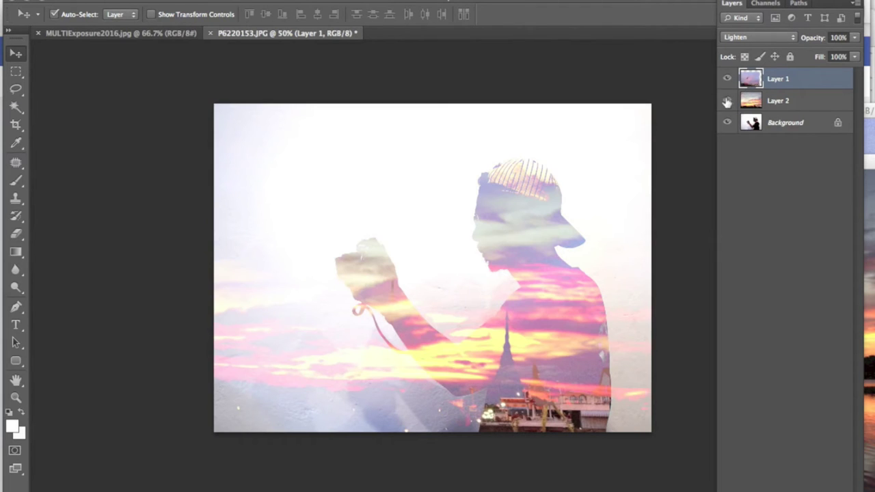
left_click(794, 102)
left_click(752, 37)
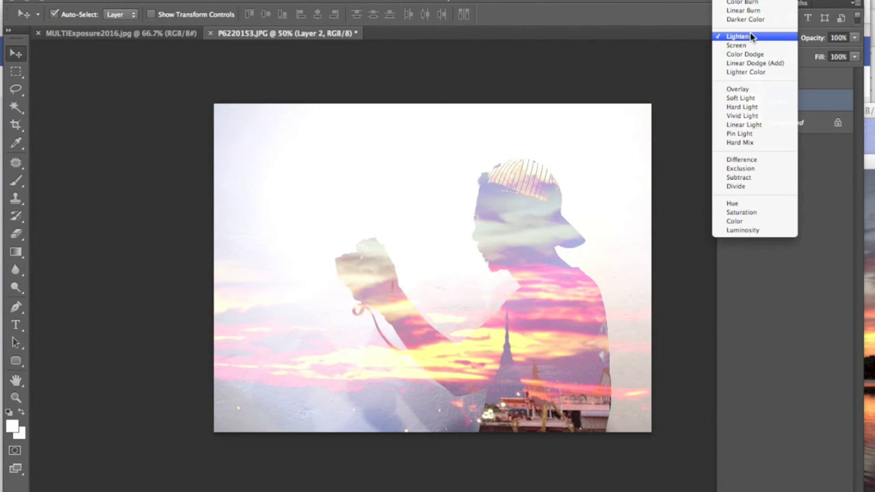
left_click(749, 46)
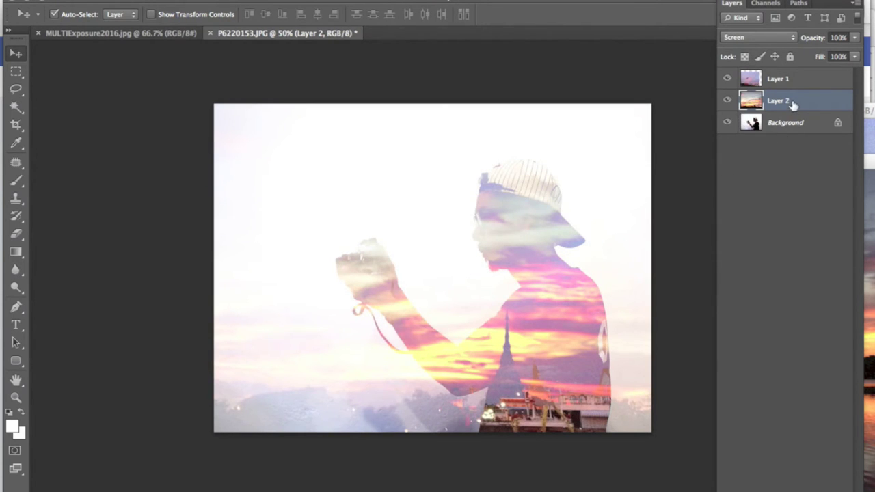
Free-transform the sunset Layer 2 to about 70% and move it inside the silhouette
key("ctrl+t")
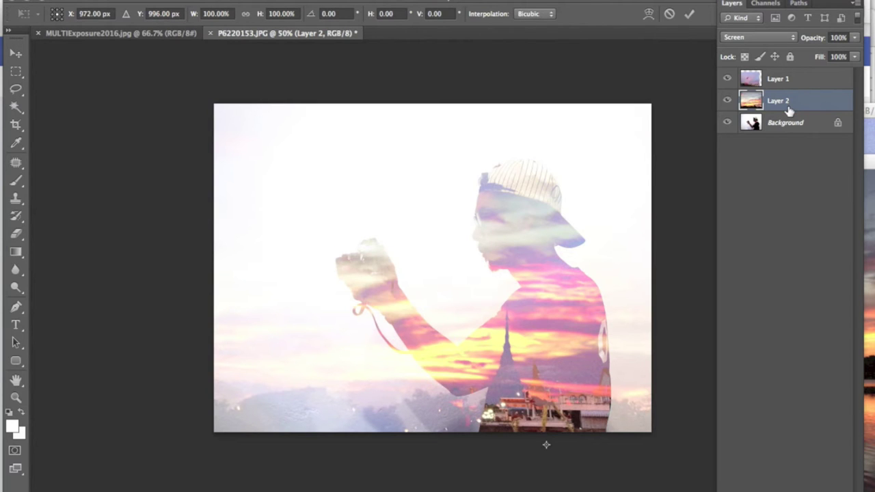
key("ctrl+minus")
key("ctrl+minus")
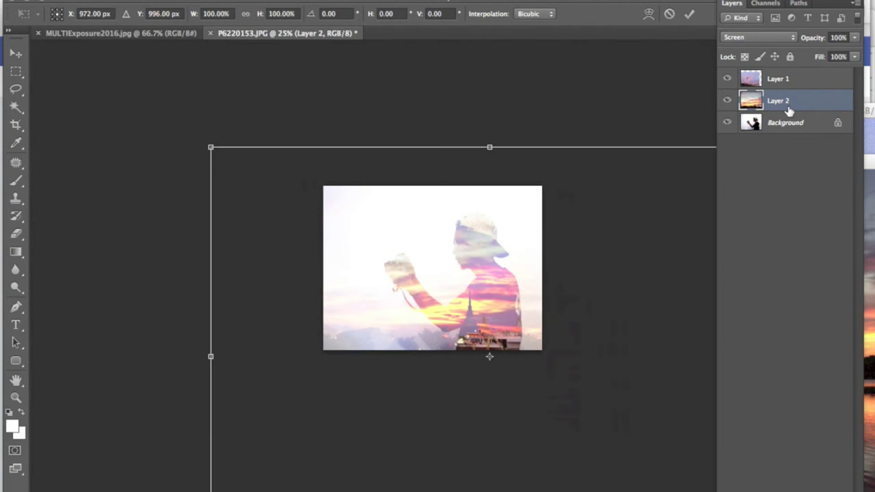
key("Return")
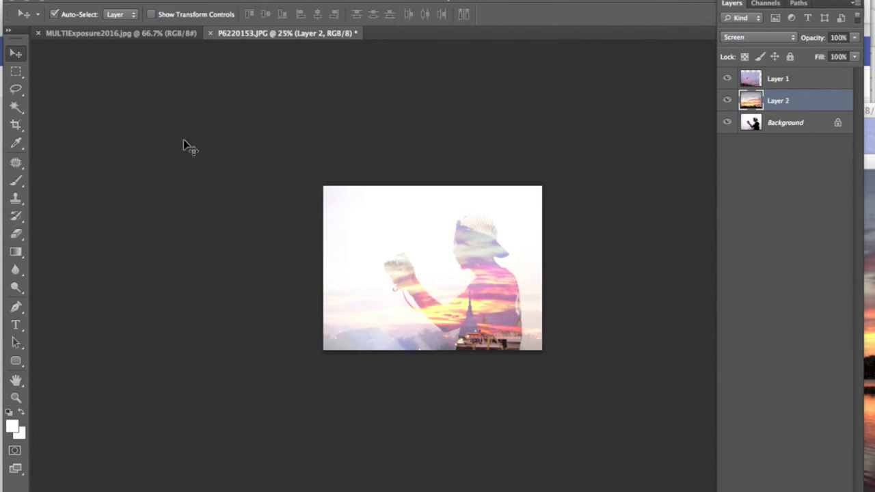
left_click(140, 0)
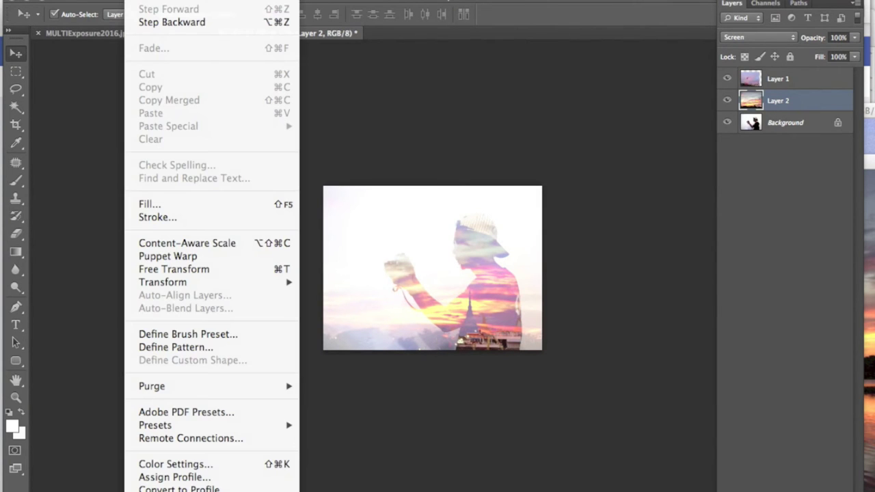
left_click(251, 269)
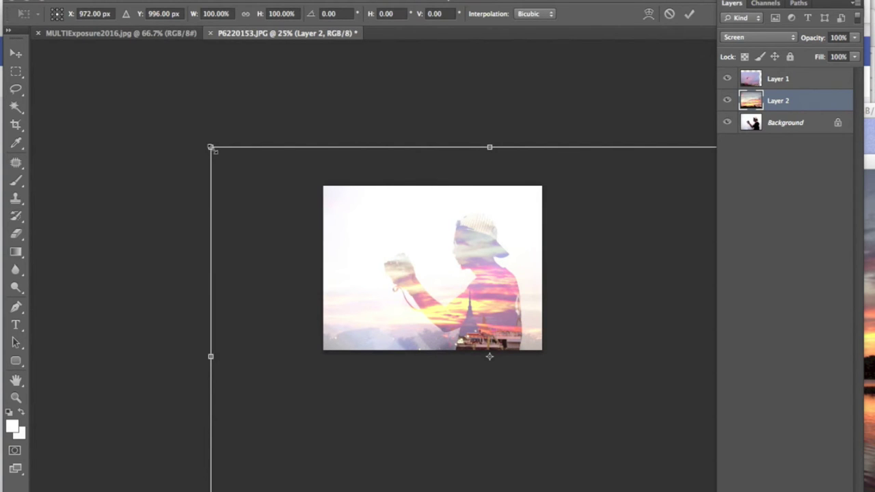
left_click_drag(213, 151, 376, 271)
mouse_move(496, 342)
left_mouse_down()
mouse_move(355, 184)
mouse_move(375, 196)
mouse_move(348, 212)
mouse_move(342, 232)
left_mouse_up()
mouse_move(504, 277)
left_mouse_down()
mouse_move(539, 289)
mouse_move(584, 284)
mouse_move(579, 301)
mouse_move(484, 303)
mouse_move(483, 290)
mouse_move(480, 298)
left_mouse_up()
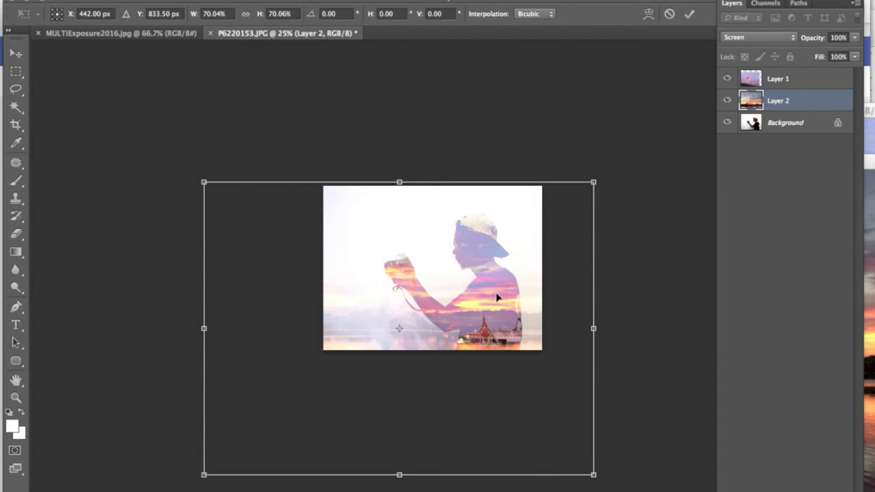
key("Return")
Toggle Layer 1 and Layer 2 visibility to compare the blend, leaving Layer 2 hidden at 50% zoom
key("ctrl+0")
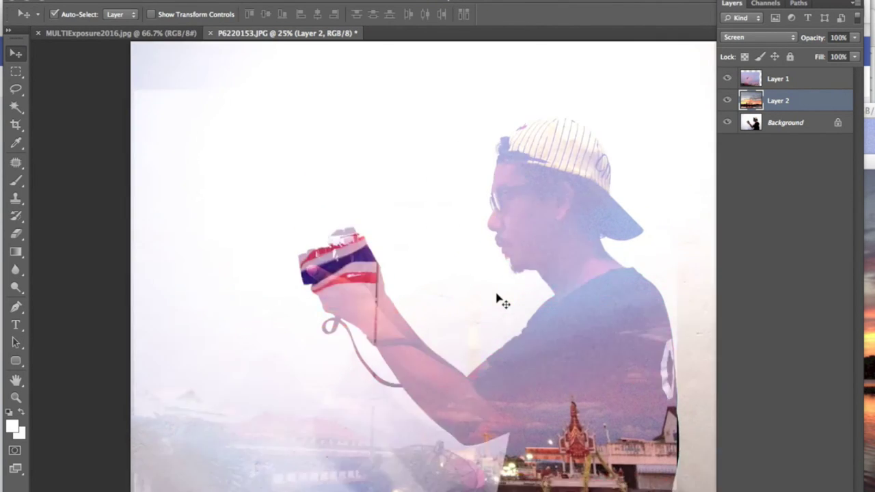
left_click(727, 80)
left_click(727, 80)
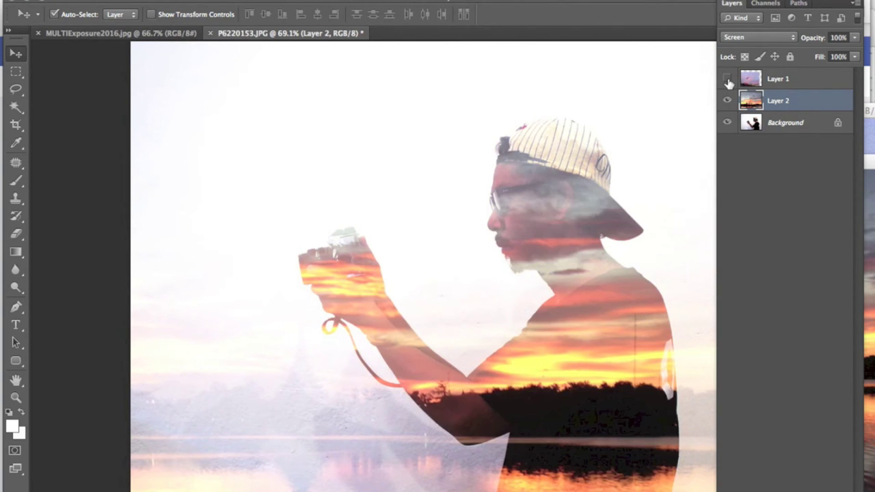
key("ctrl+minus")
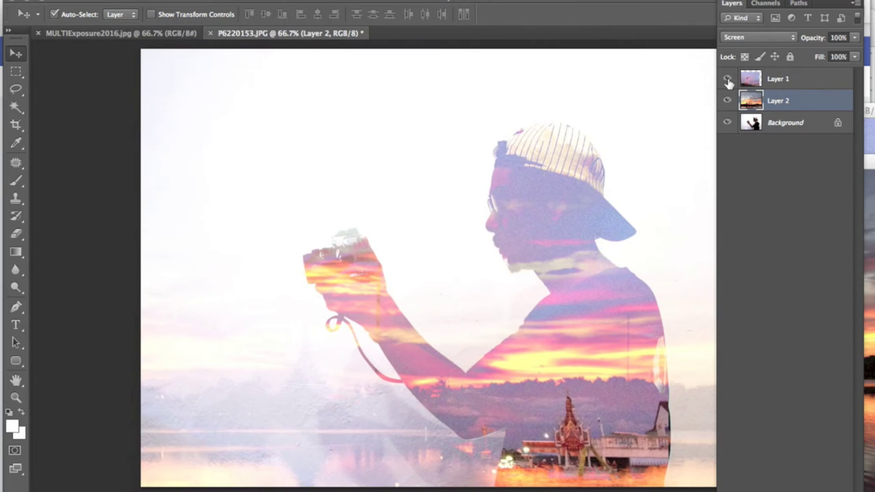
left_click(727, 101)
left_click(727, 100)
key("ctrl+minus")
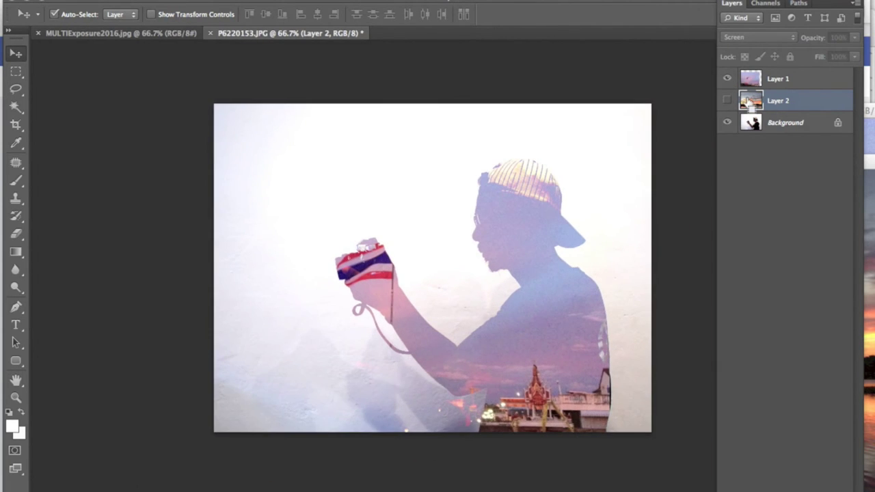
Mask Layer 2 and drag gradients fading the sunset off the camera, bottom edge and lower left
left_click(727, 101)
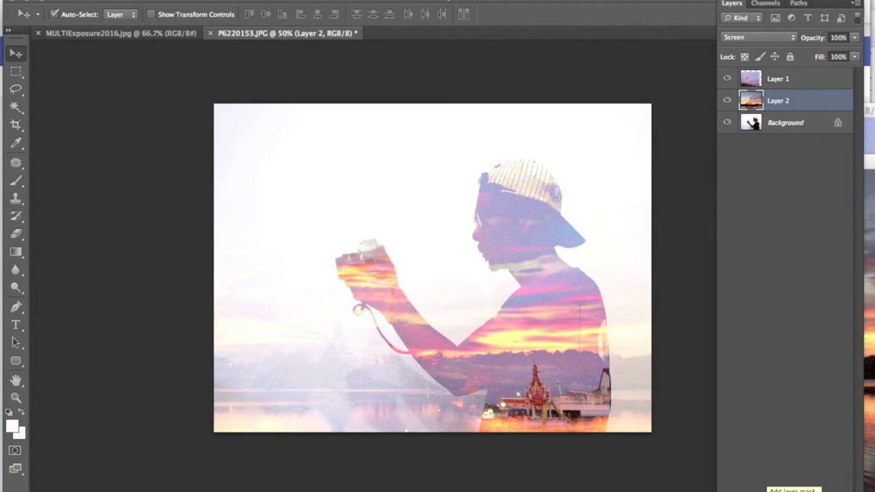
left_click(785, 488)
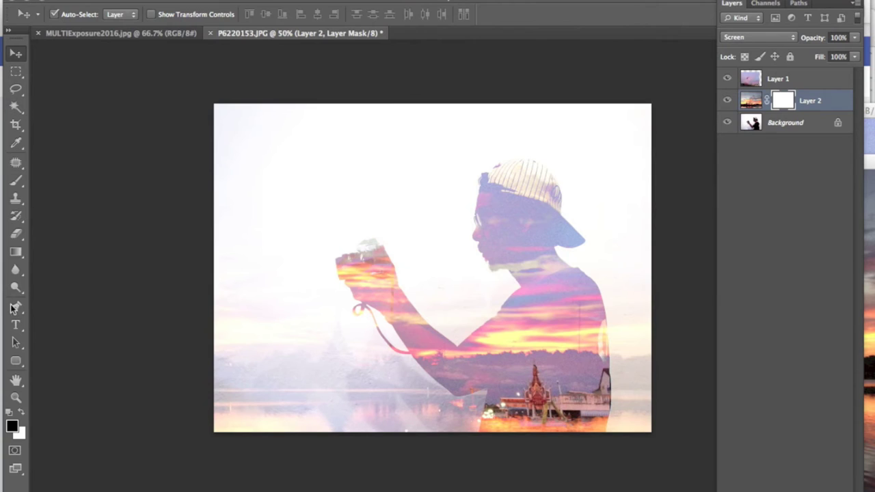
left_click(16, 252)
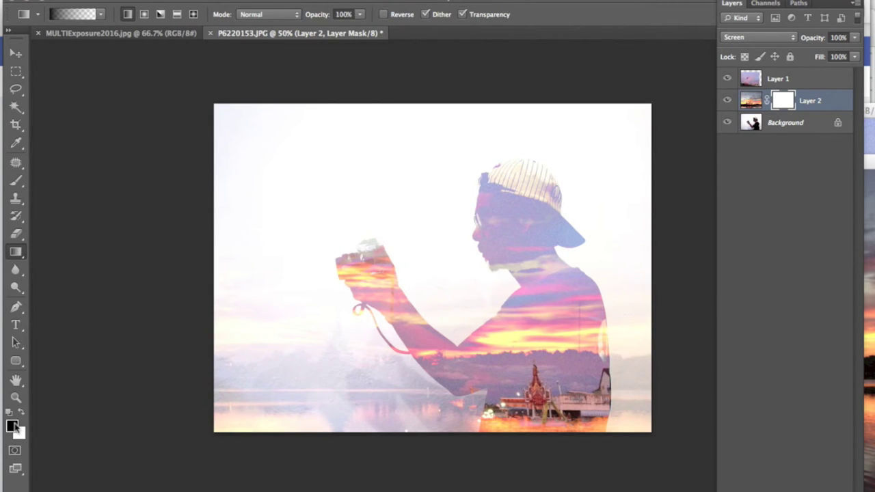
left_click_drag(223, 348, 403, 347)
left_click_drag(292, 347, 367, 343)
left_click_drag(281, 339, 366, 335)
left_click_drag(427, 334, 427, 334)
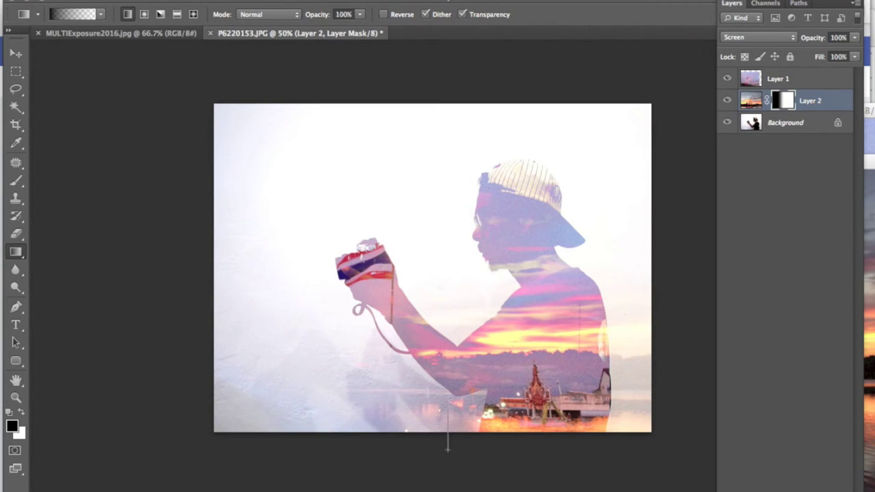
left_click_drag(448, 450, 448, 450)
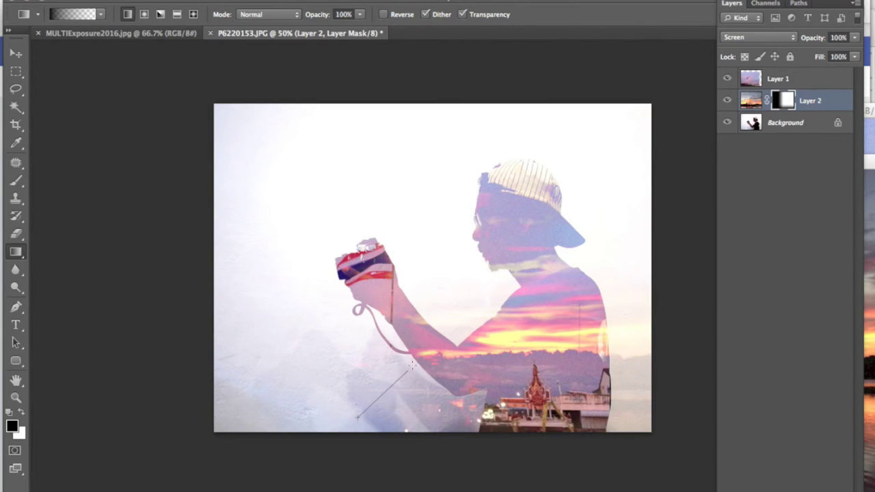
left_click_drag(412, 364, 407, 382)
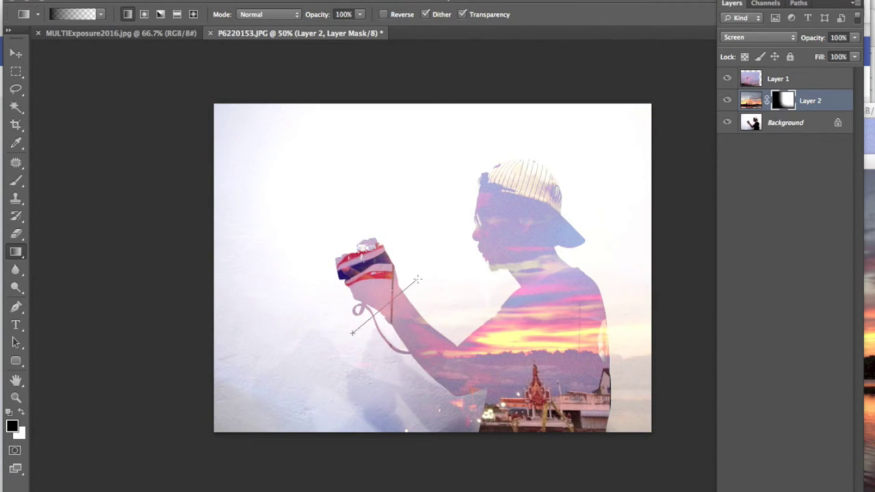
left_click(18, 56)
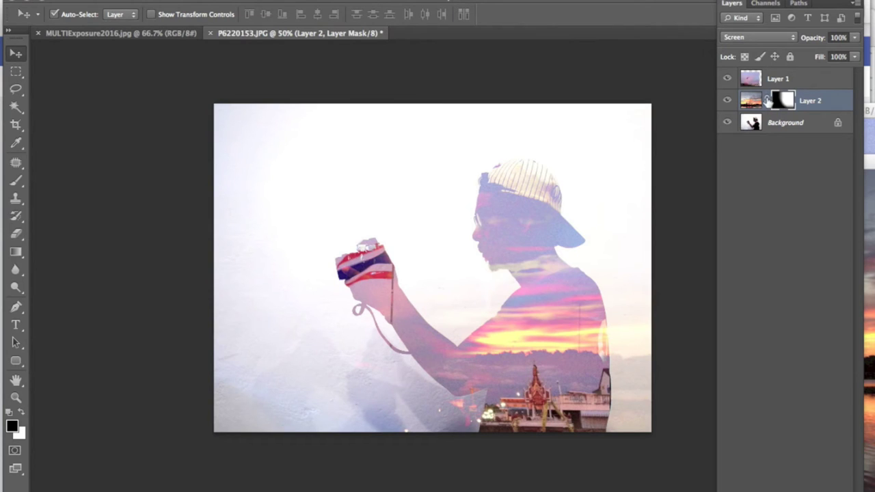
Free-transform Layer 2's sunset image to nudge it rightward within the silhouette
left_click(751, 101)
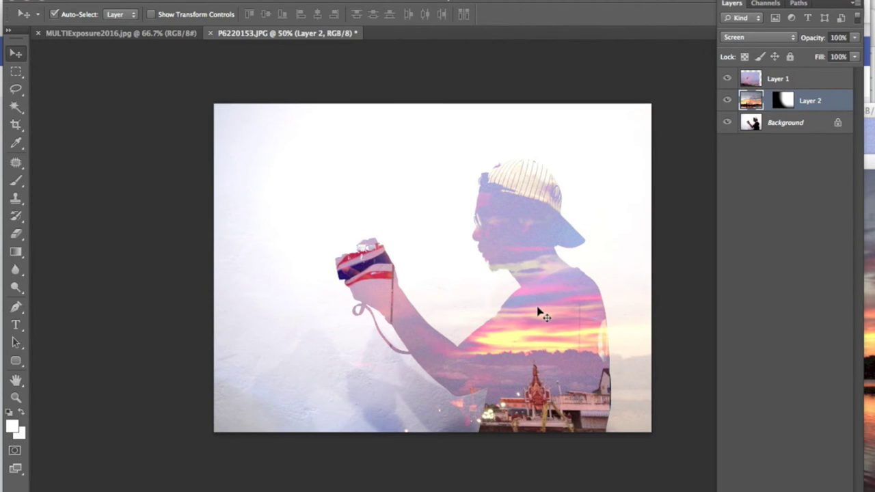
key("ctrl+t")
mouse_move(536, 310)
left_mouse_down()
mouse_move(563, 309)
mouse_move(566, 333)
mouse_move(508, 322)
mouse_move(443, 343)
left_mouse_up()
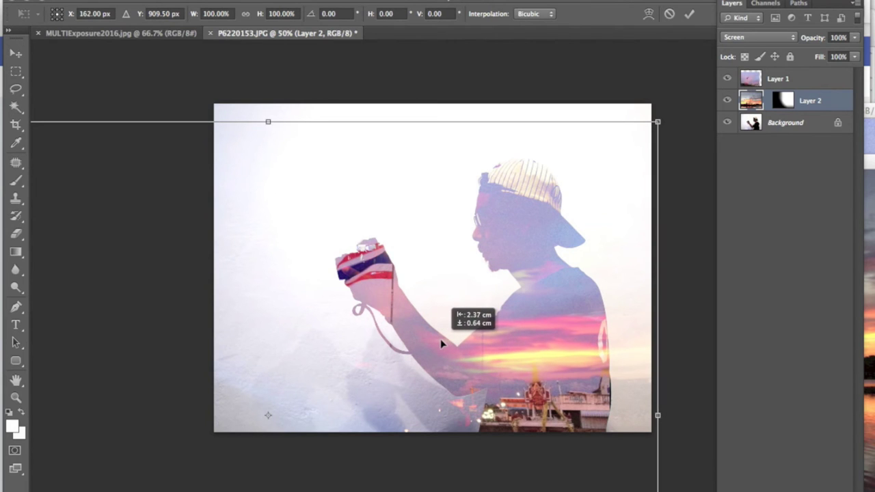
mouse_move(531, 339)
left_mouse_down()
mouse_move(609, 335)
mouse_move(599, 342)
left_mouse_up()
key("Return")
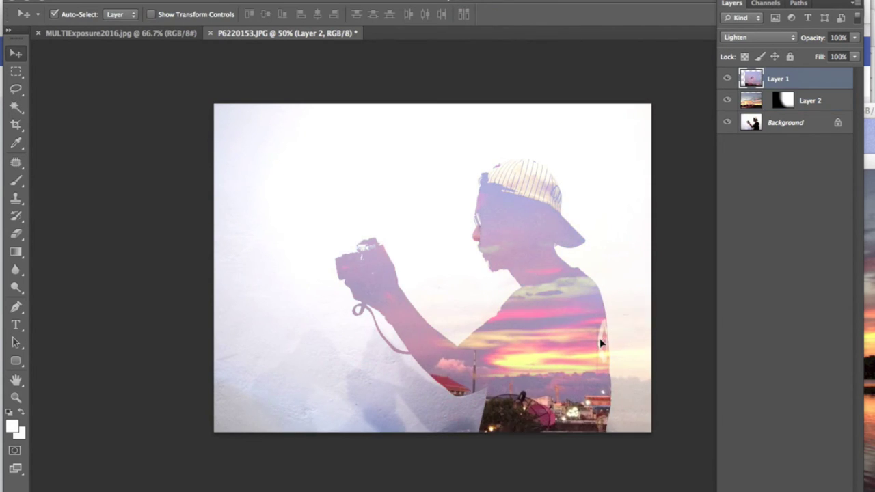
Shift Layer 2 right and down so the temple shows better, undoing the last move
left_click(750, 101)
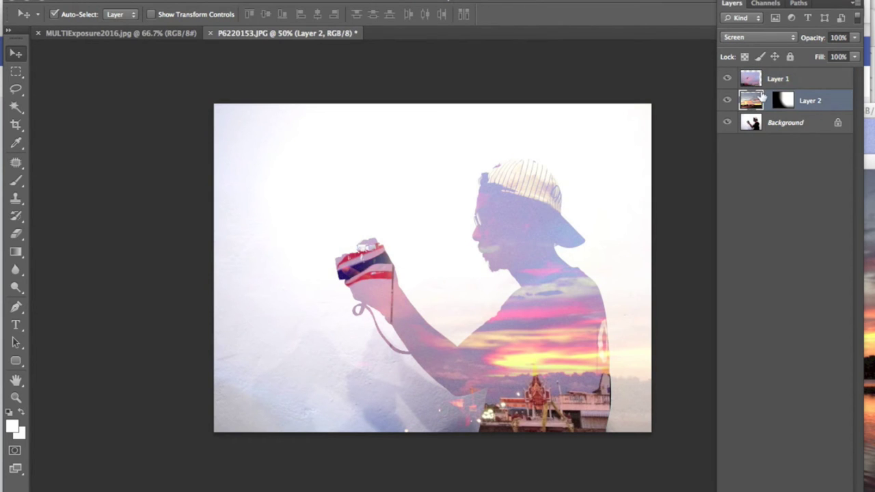
key("ctrl+t")
left_click_drag(577, 339, 607, 353)
key("Return")
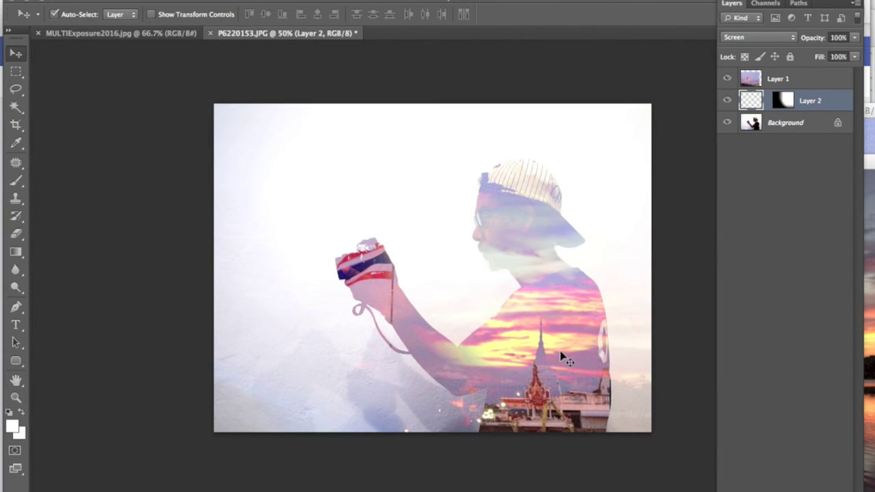
key("ctrl+t")
left_click_drag(530, 348, 561, 361)
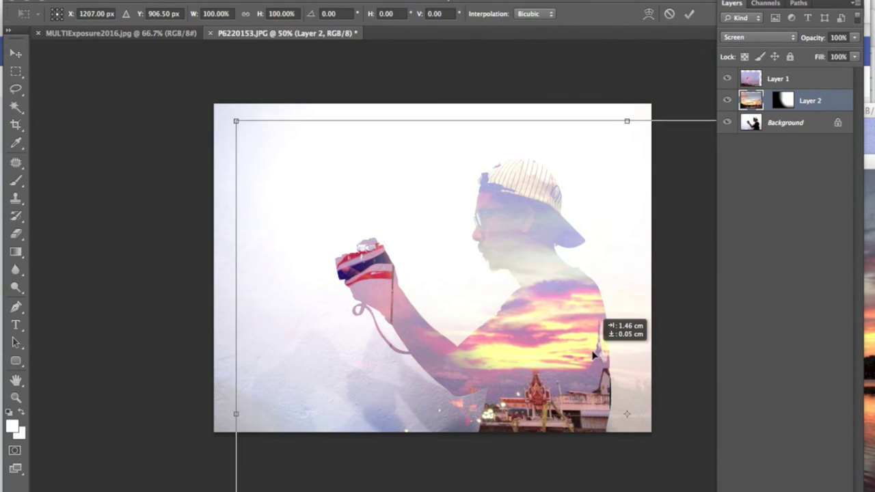
key("Return")
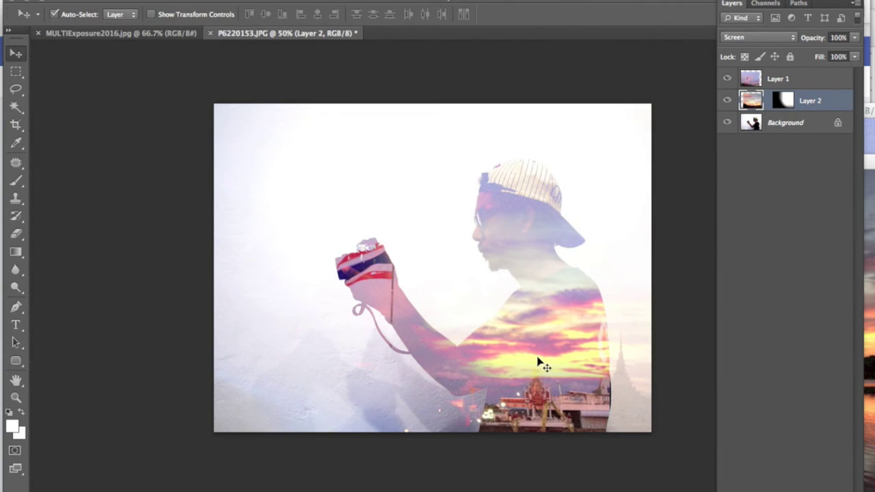
key("ctrl+z")
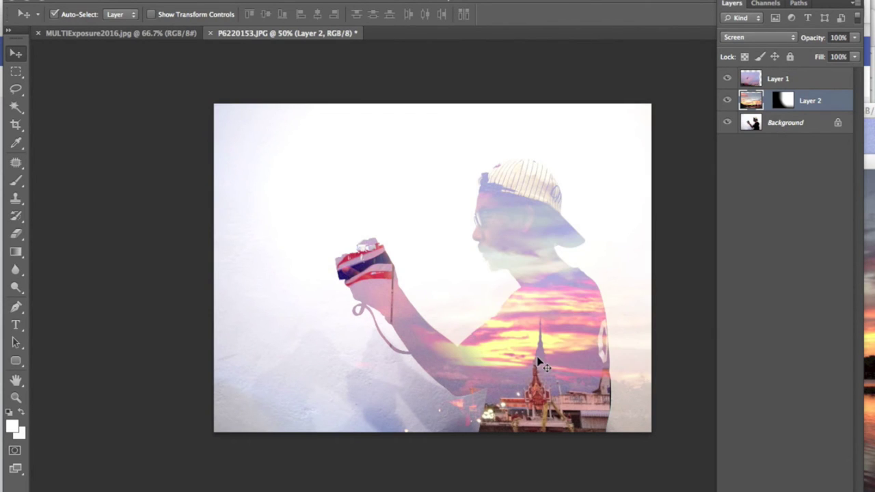
key("ctrl+minus")
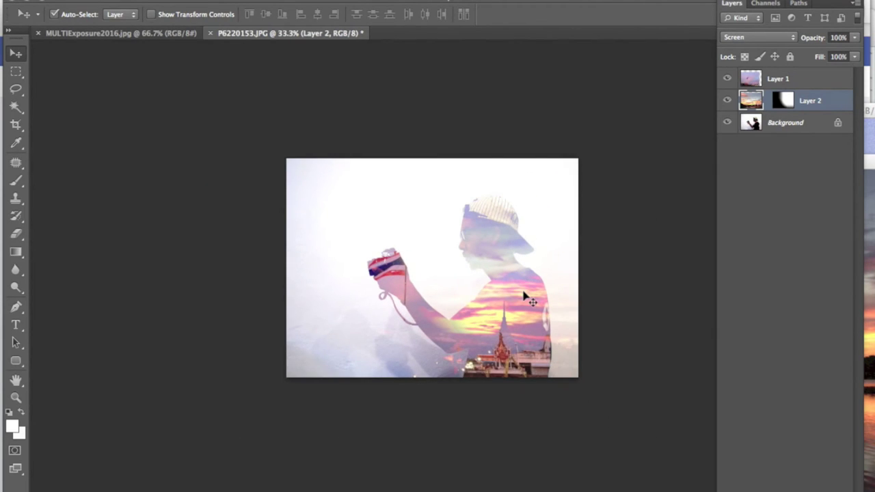
Flip Layer 2 horizontally and move Layer 1 about 2.88 cm left
left_click(144, 0)
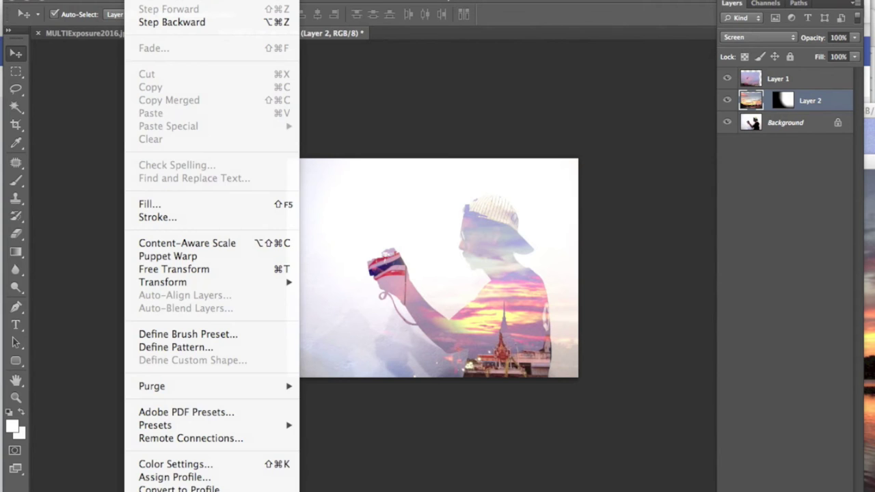
mouse_move(163, 281)
left_click(349, 451)
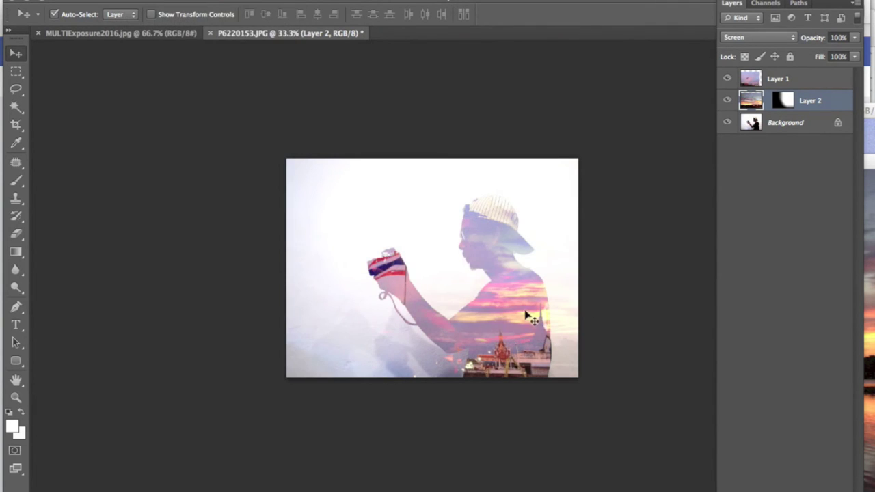
left_click_drag(526, 313, 437, 308)
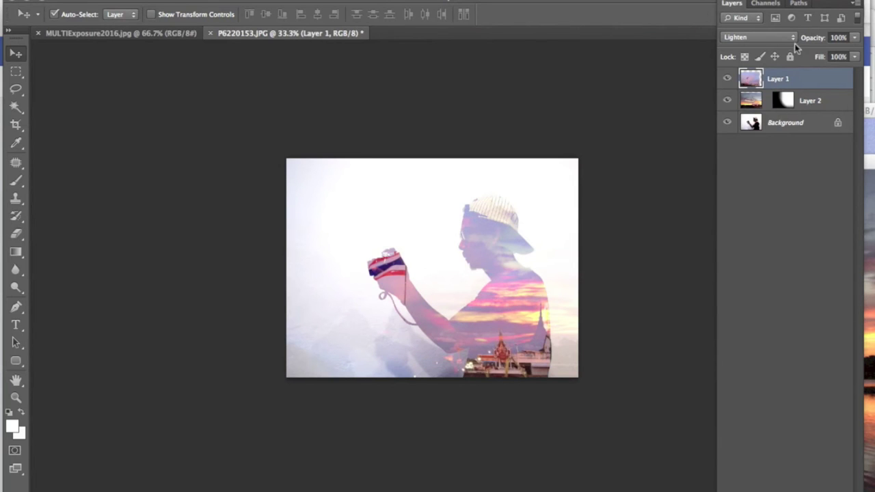
Drag Layer 2 until the sunset colours fill the man's torso
left_click(751, 102)
left_click_drag(497, 359, 567, 355)
mouse_move(465, 337)
left_mouse_down()
mouse_move(511, 347)
mouse_move(410, 334)
mouse_move(376, 342)
mouse_move(374, 362)
mouse_move(325, 361)
left_mouse_up()
left_click_drag(526, 330, 454, 322)
mouse_move(527, 336)
left_mouse_down()
mouse_move(448, 334)
mouse_move(552, 347)
mouse_move(523, 373)
mouse_move(574, 382)
mouse_move(587, 364)
left_mouse_up()
mouse_move(504, 328)
left_mouse_down()
mouse_move(543, 338)
mouse_move(545, 329)
mouse_move(571, 324)
mouse_move(524, 318)
mouse_move(565, 321)
mouse_move(570, 335)
mouse_move(578, 305)
mouse_move(572, 332)
mouse_move(580, 316)
left_mouse_up()
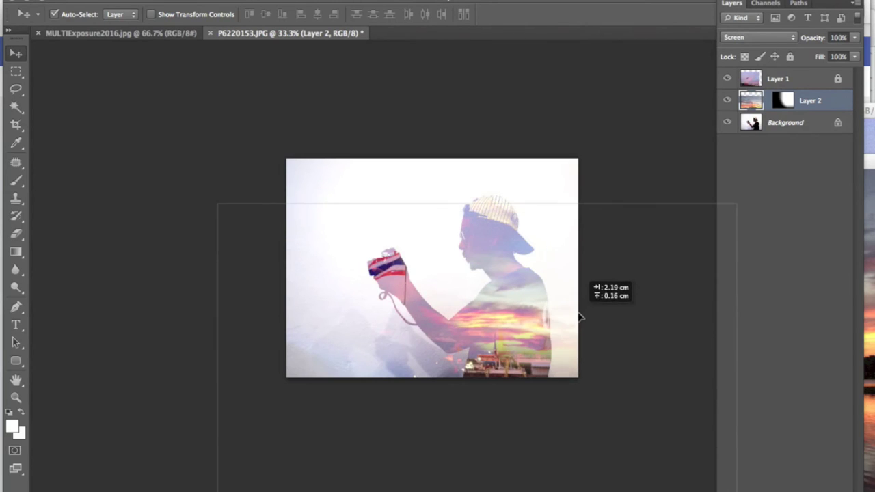
mouse_move(523, 333)
left_mouse_down()
mouse_move(532, 345)
mouse_move(537, 339)
mouse_move(527, 351)
mouse_move(517, 333)
mouse_move(518, 341)
left_mouse_up()
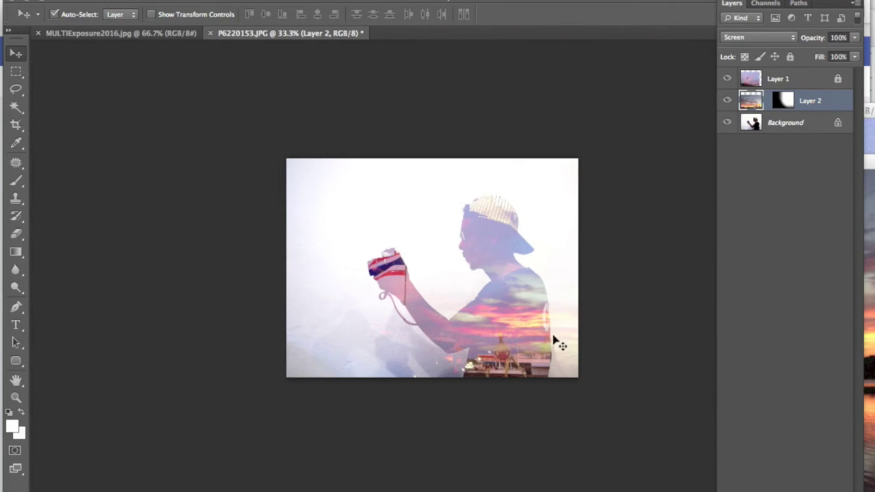
scroll(583, 316, "up", 5)
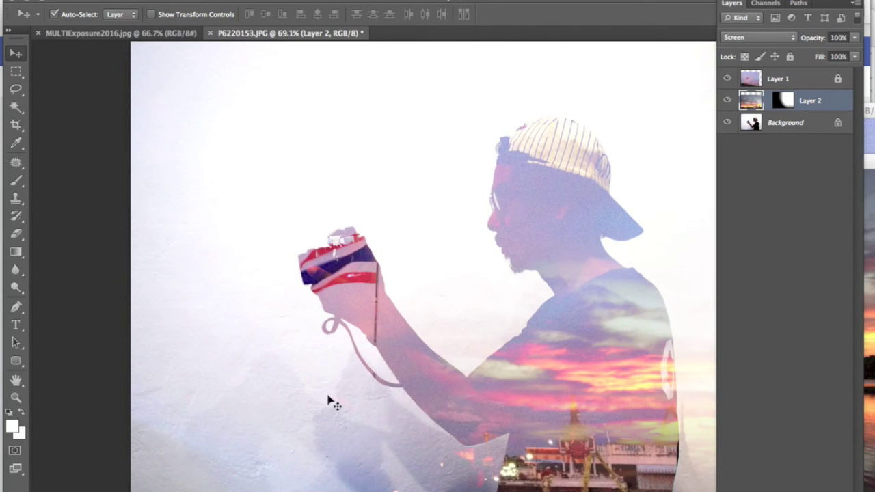
Apply Brightness/Contrast with Brightness 103 to the Background portrait layer
left_click(771, 130)
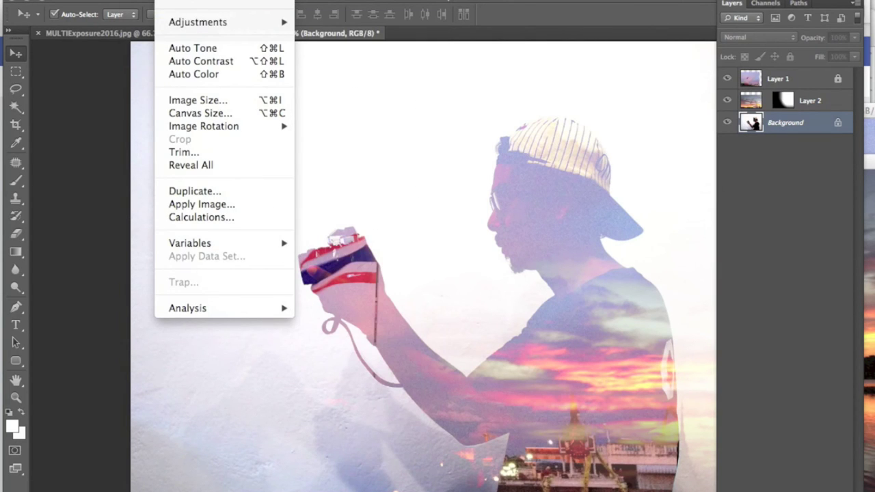
key("Escape")
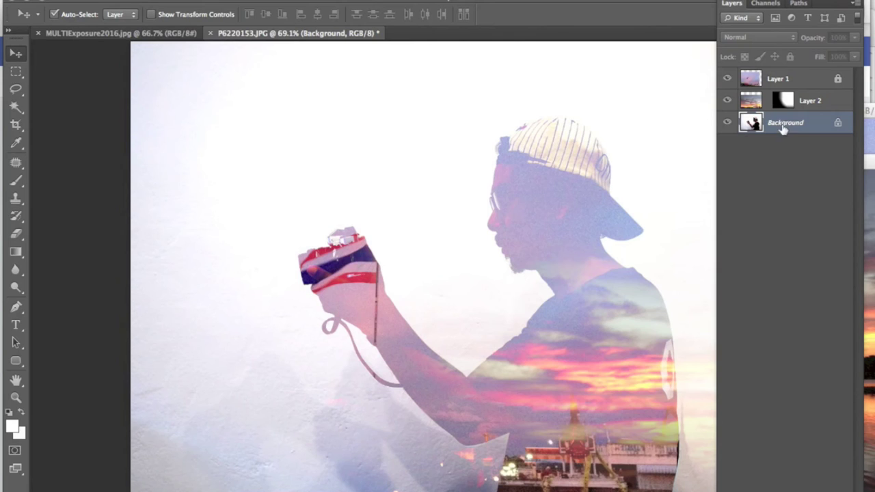
left_click(726, 123)
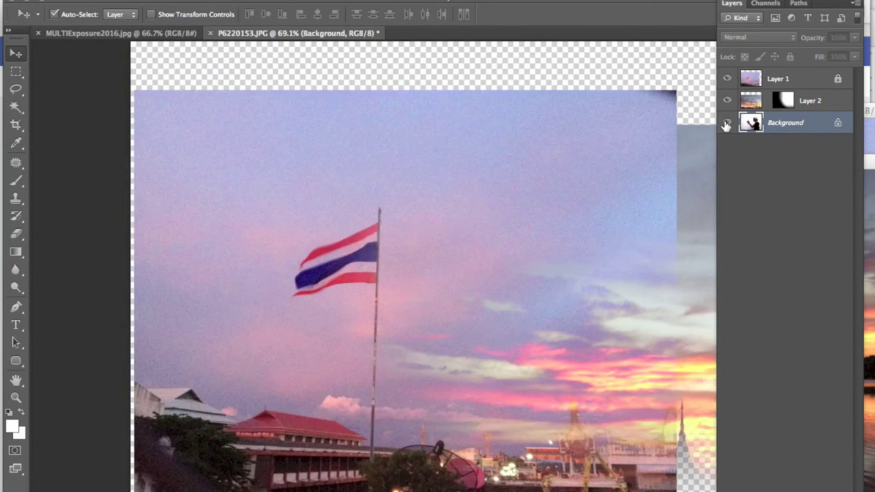
left_click(174, 0)
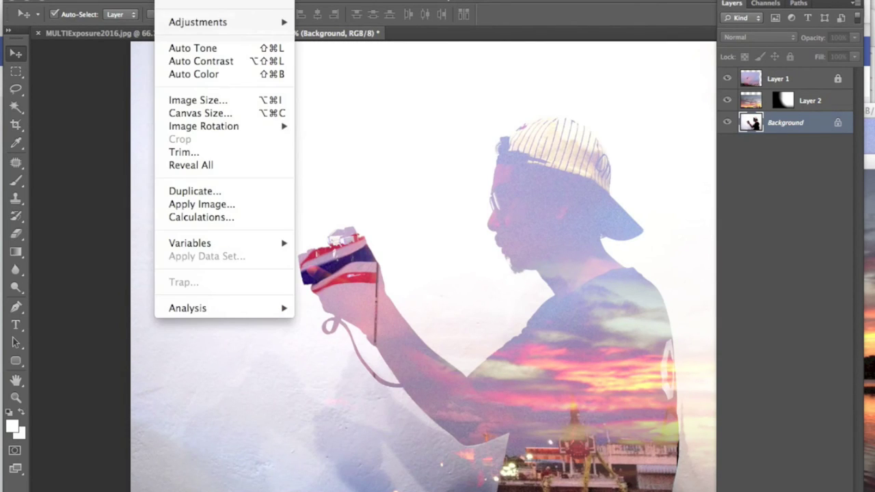
mouse_move(198, 22)
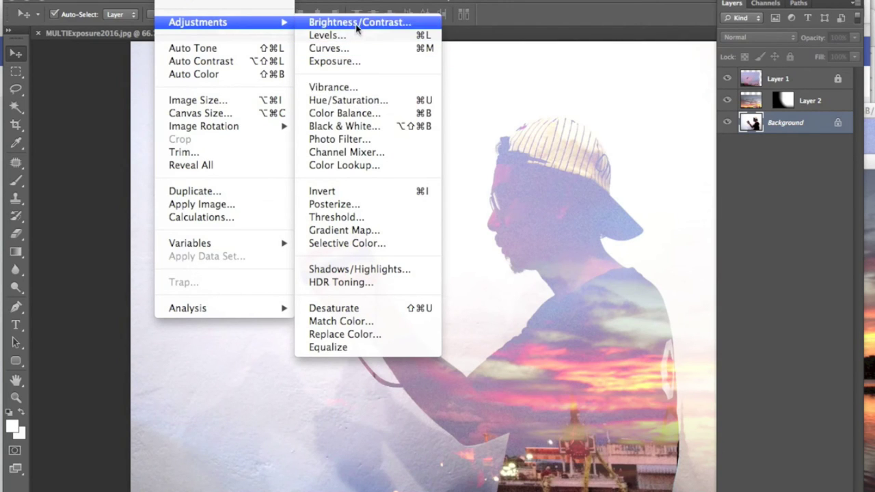
left_click(355, 26)
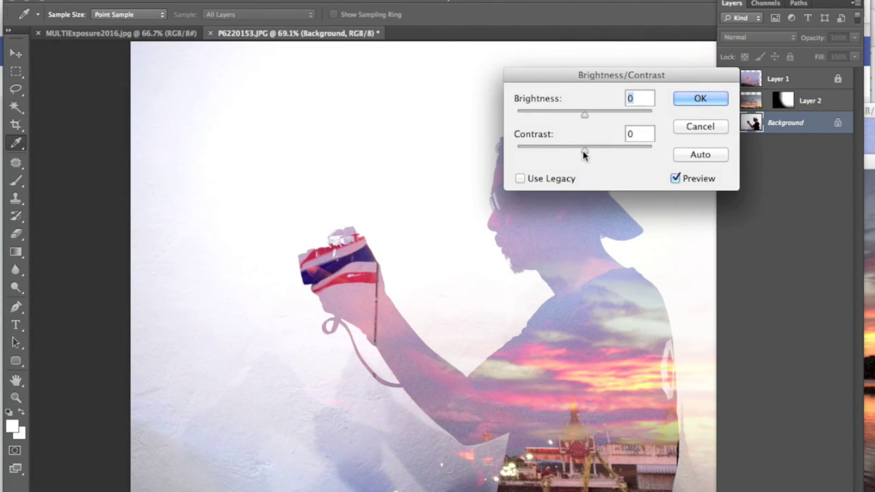
left_click_drag(585, 116, 631, 116)
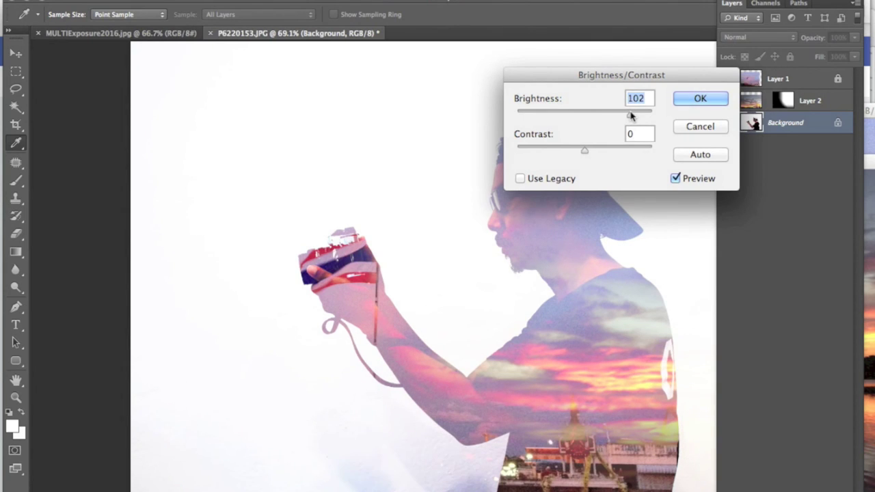
left_click(705, 99)
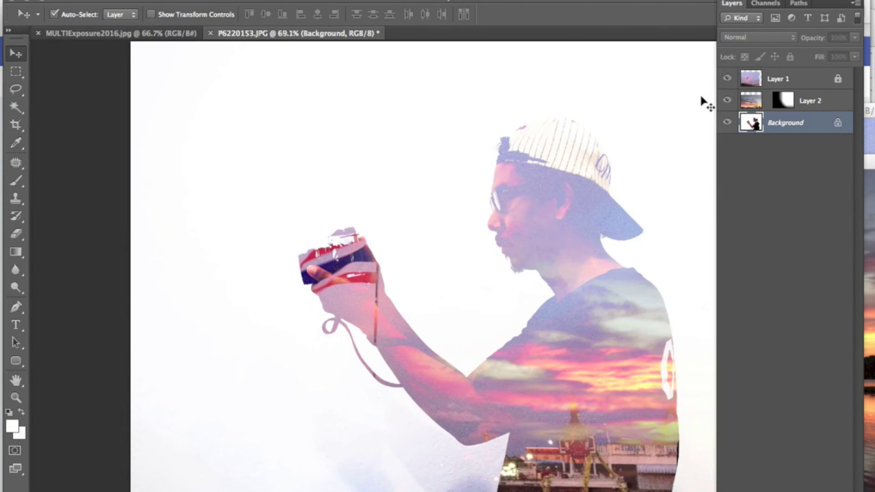
key("ctrl+minus")
key("ctrl+minus")
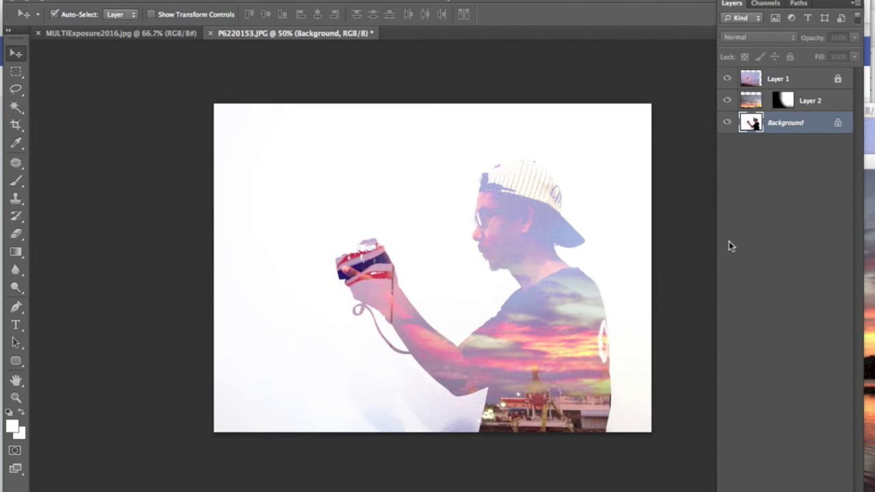
Apply Levels to the Background portrait with input levels 0, 0.41 and 255
left_click(727, 79)
left_click(179, 1)
mouse_move(198, 21)
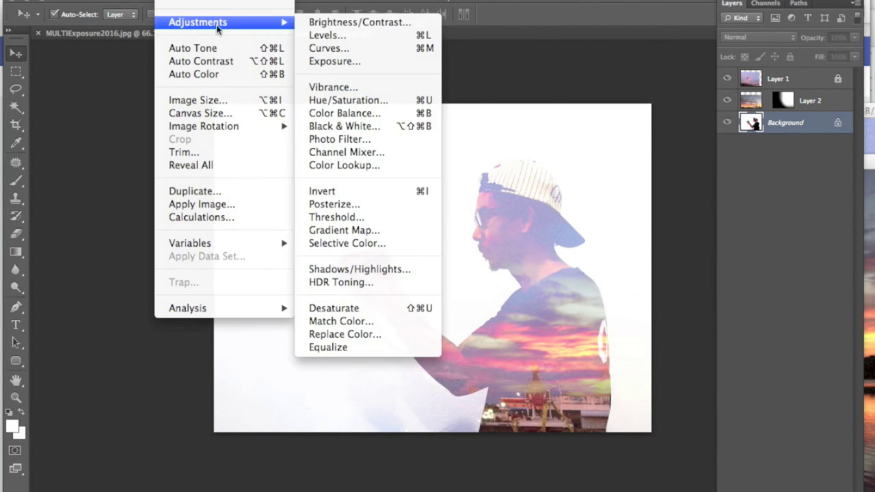
left_click(326, 35)
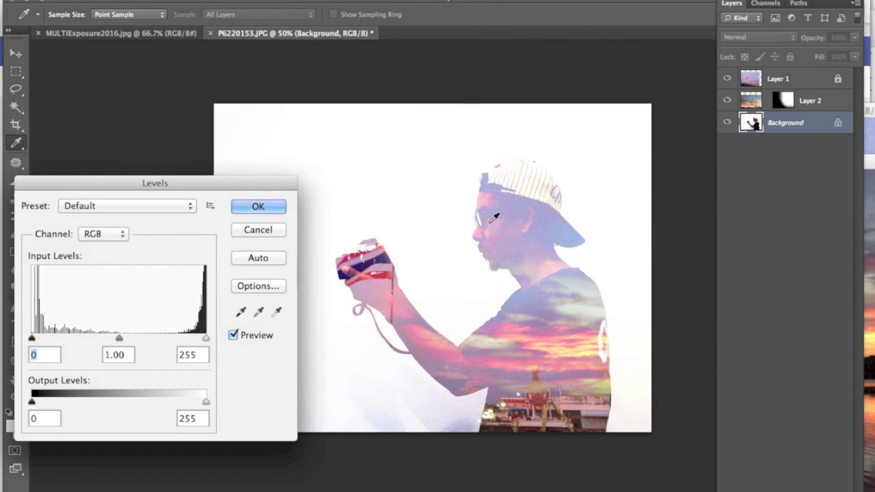
left_click_drag(119, 337, 153, 341)
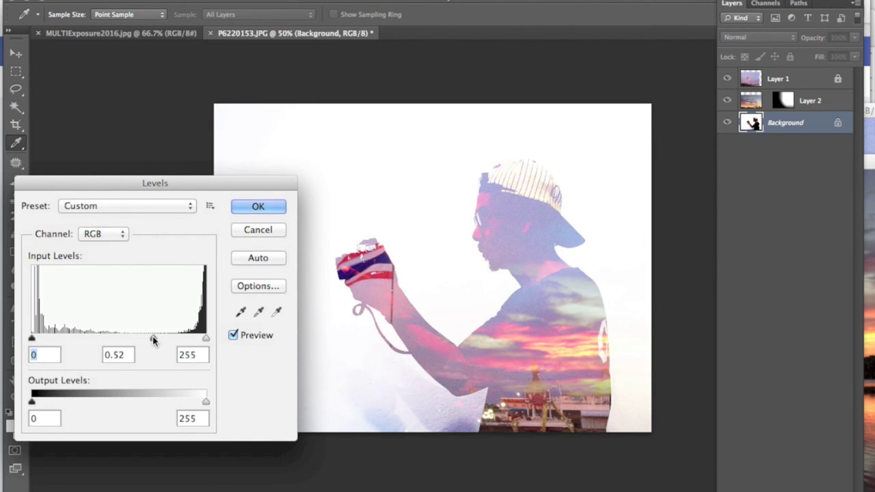
mouse_move(152, 338)
left_mouse_down()
mouse_move(171, 339)
mouse_move(163, 339)
left_mouse_up()
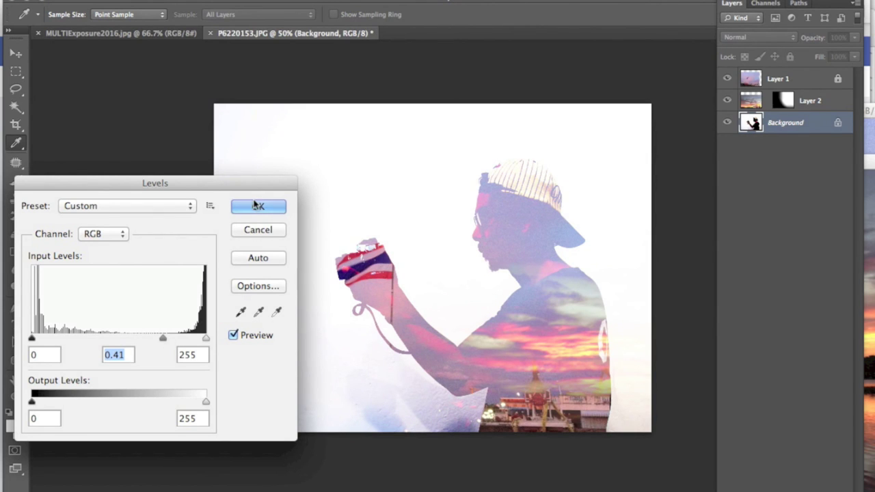
left_click(257, 206)
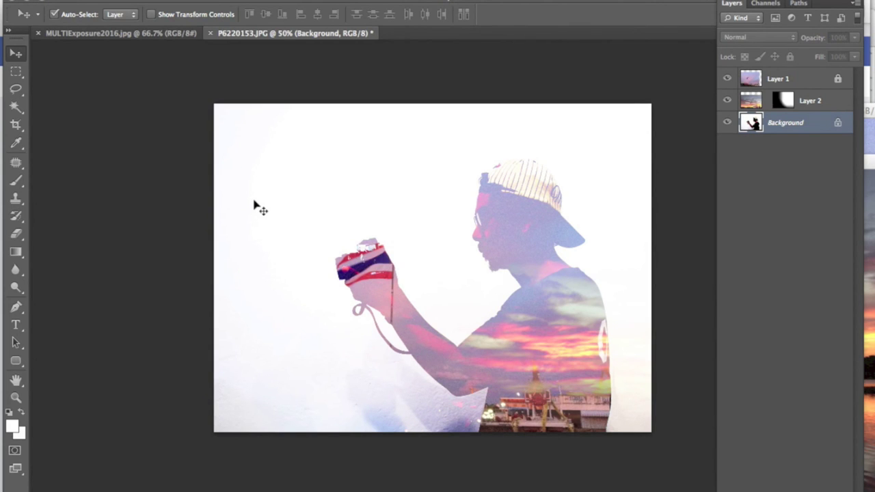
Select Layer 2's mask and toggle the sunset layer's visibility to compare
left_click(784, 103)
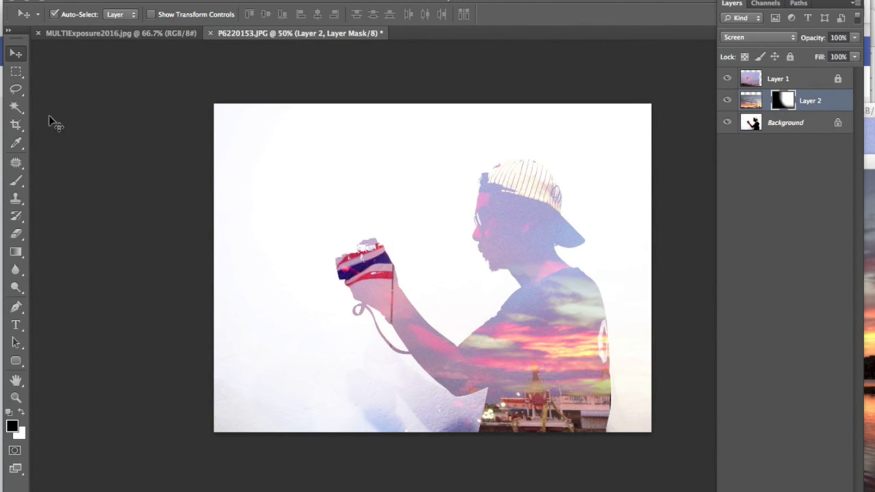
left_click(726, 100)
left_click(726, 100)
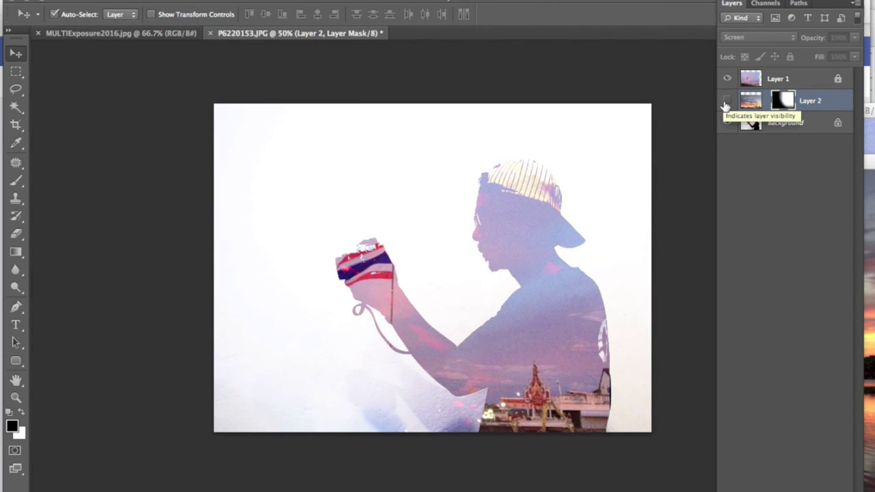
left_click(726, 101)
left_click(726, 101)
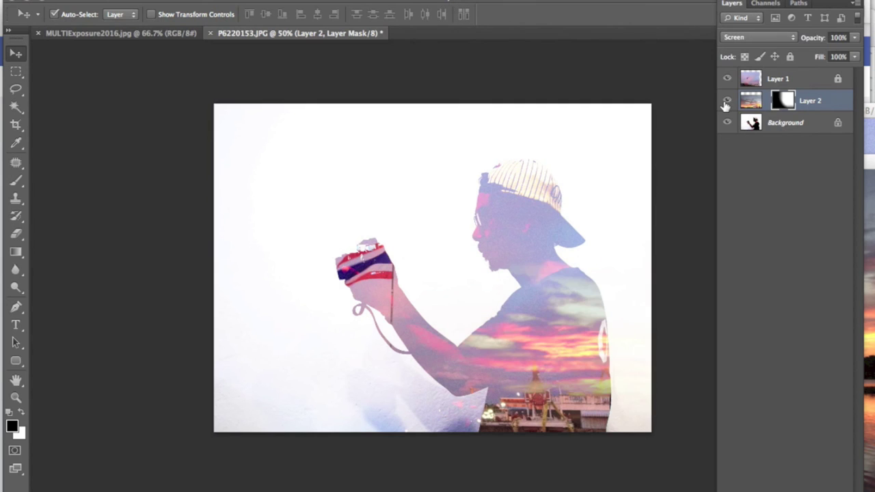
left_click(795, 103)
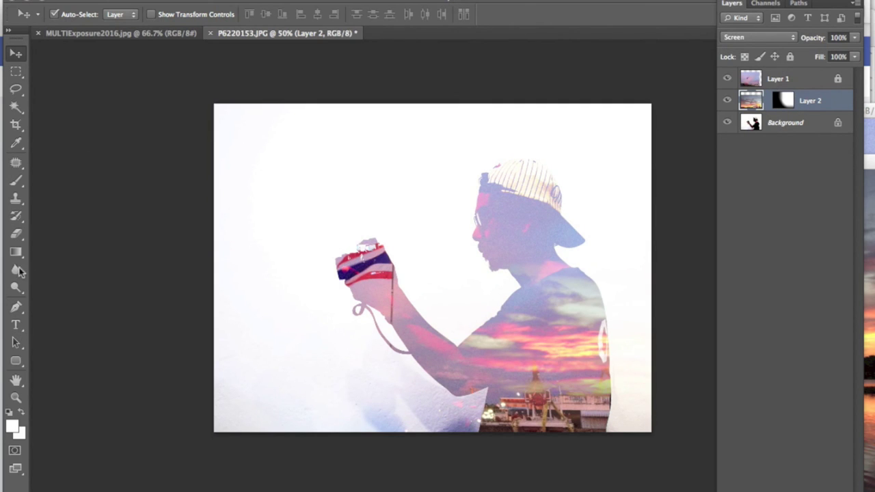
Drag mask gradients fading the sunset from the hat and face toward the shirt
left_click(16, 251)
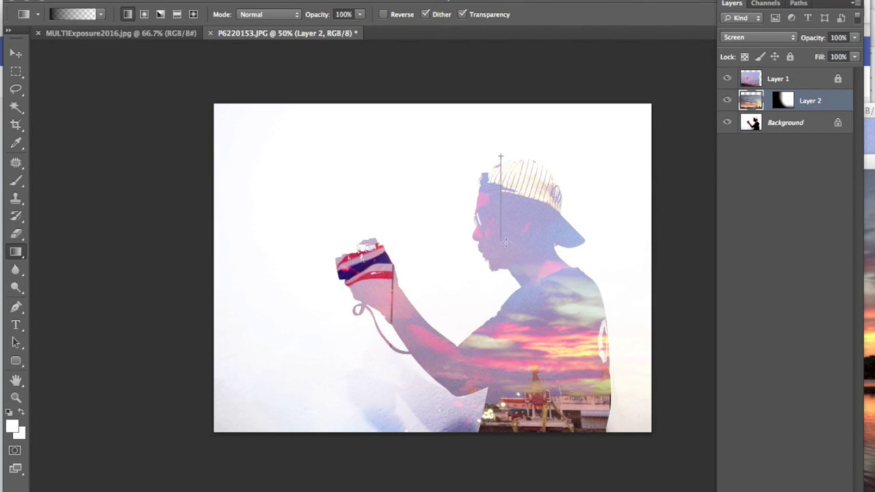
left_click_drag(505, 243, 590, 237)
left_click_drag(504, 153, 504, 287)
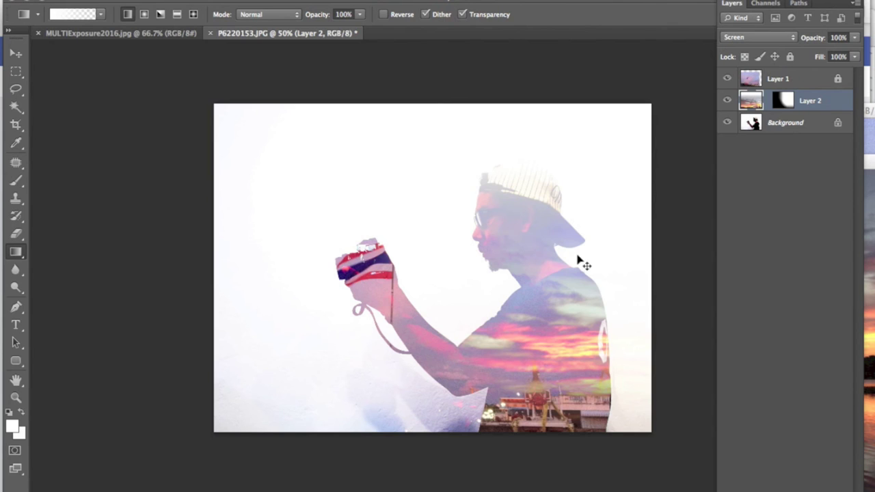
key("ctrl+z")
left_click(729, 131)
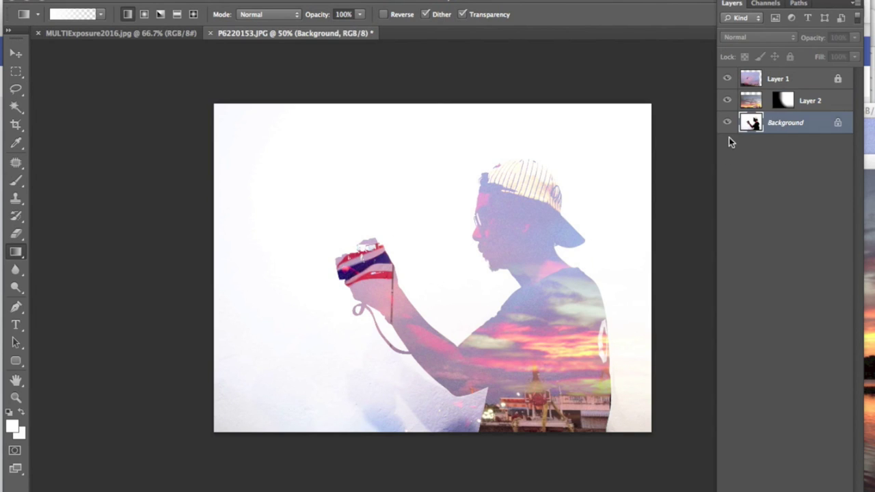
left_click(783, 100)
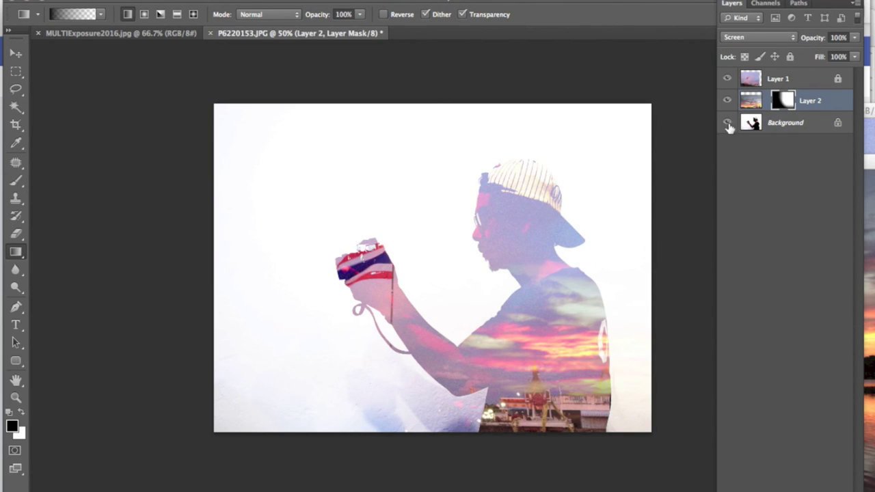
left_click(727, 101)
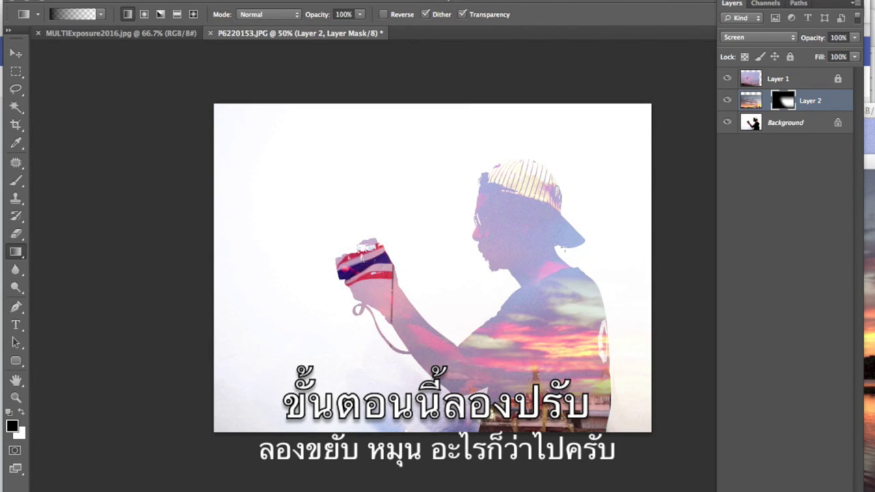
left_click_drag(557, 314, 555, 354)
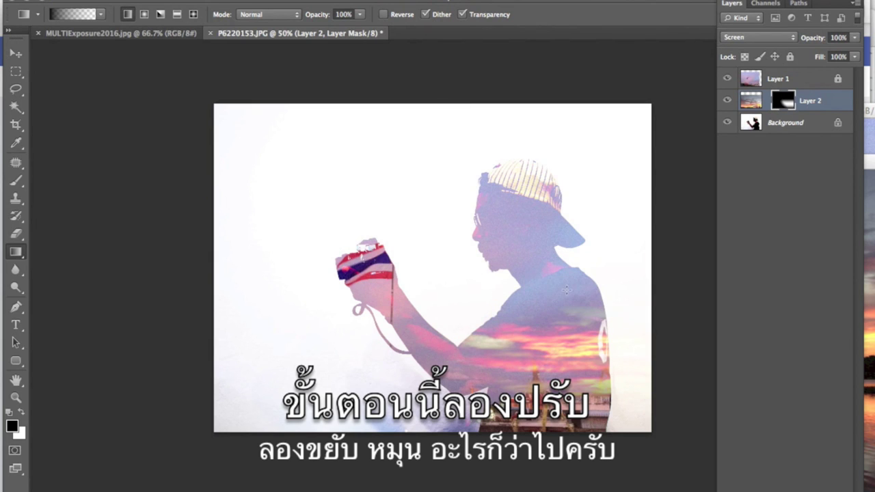
left_click_drag(446, 169, 546, 326)
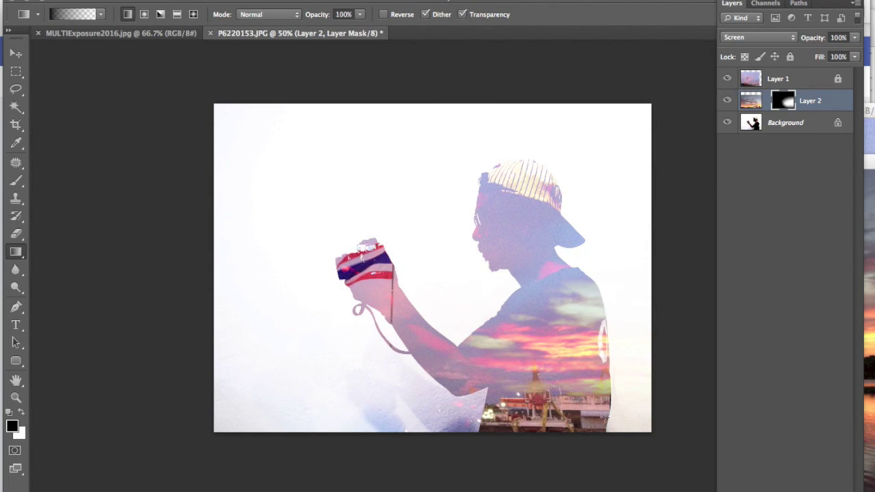
left_click_drag(533, 452, 533, 376)
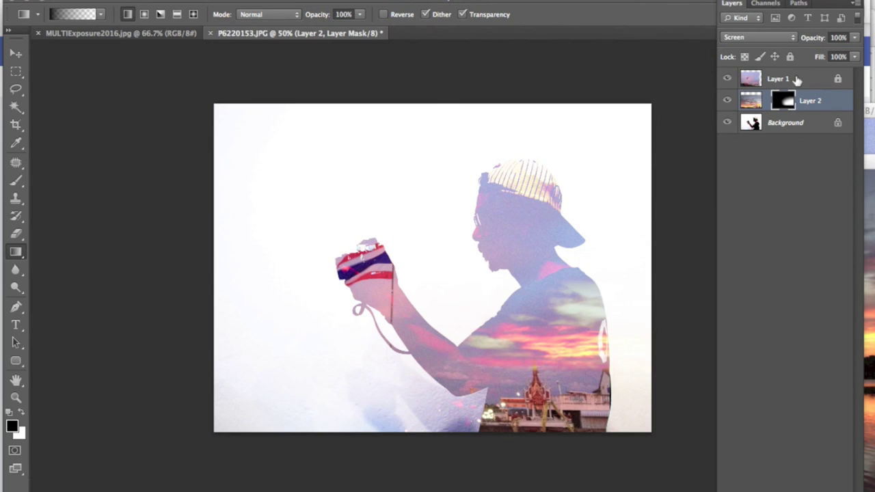
Undo an accidental layer reorder, then toggle Layer 1 and Layer 2 visibility to compare
left_click_drag(796, 81, 797, 80)
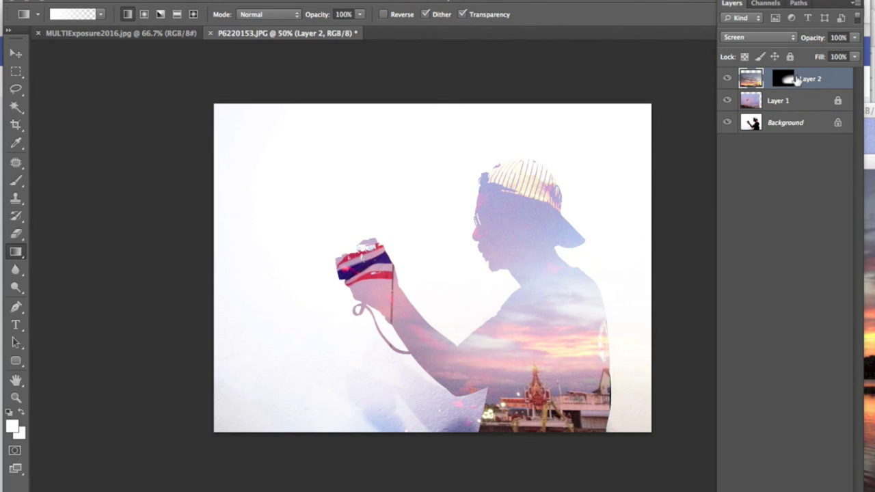
key("ctrl+z")
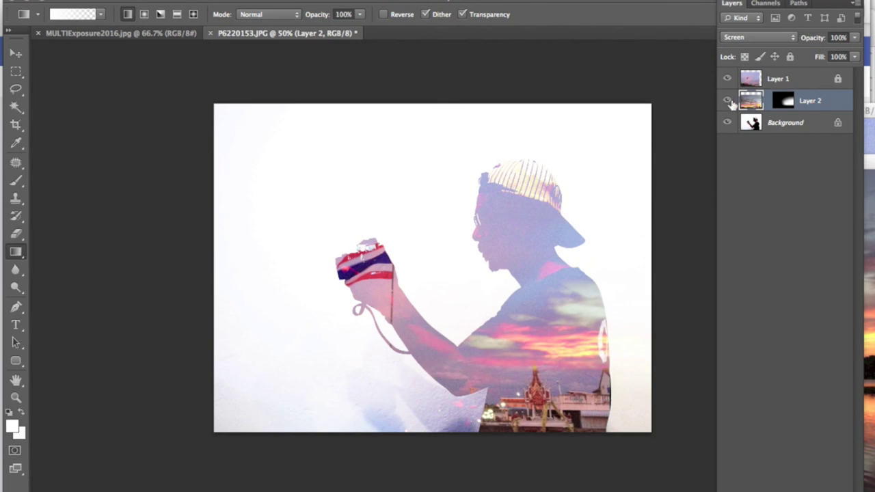
left_click(727, 80)
left_click(727, 80)
left_click(726, 80)
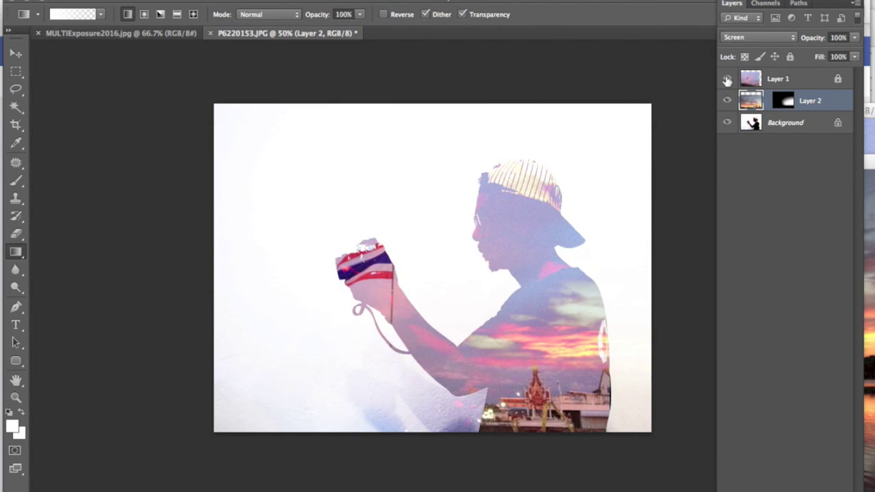
left_click(726, 80)
left_click(727, 102)
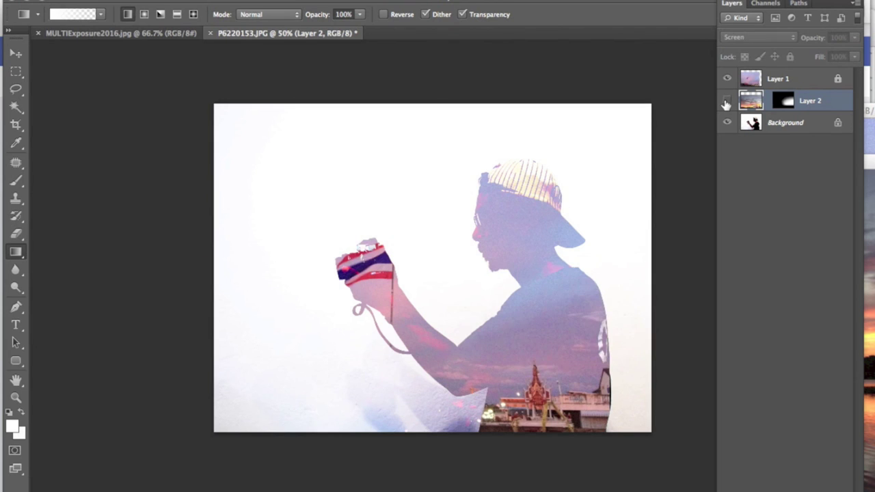
left_click(727, 101)
left_click(726, 101)
left_click(726, 101)
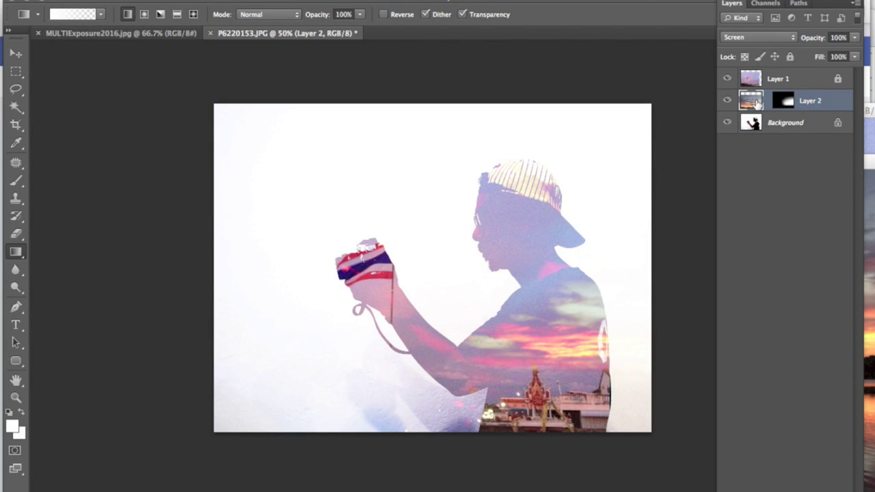
Lower Layer 2's opacity to 82% and return to the Move tool
left_click(854, 38)
mouse_move(852, 54)
left_mouse_down()
mouse_move(837, 53)
mouse_move(844, 56)
left_mouse_up()
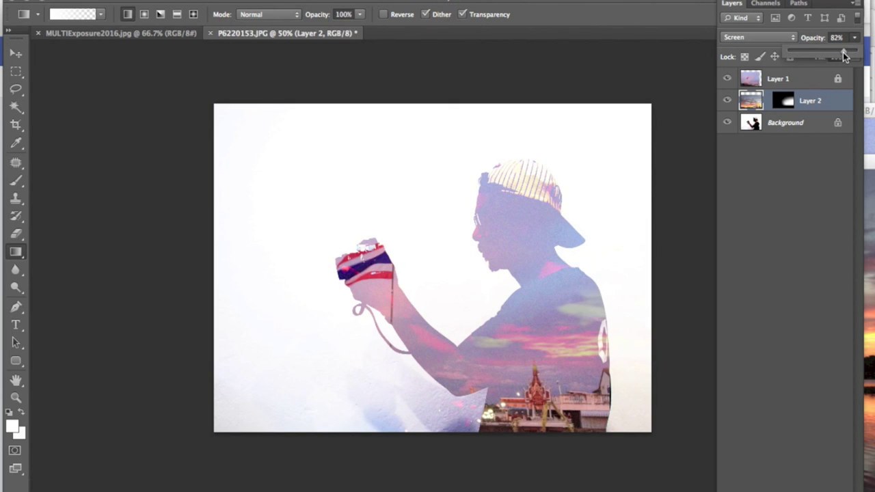
left_click(28, 54)
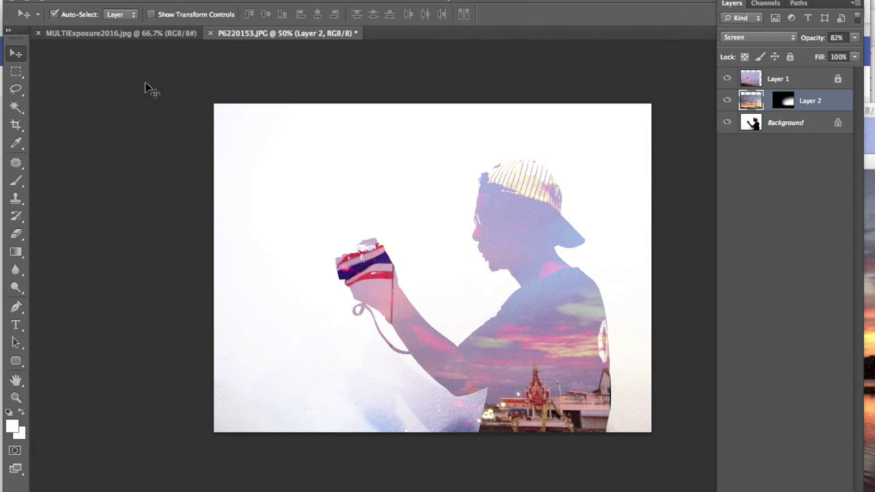
Save as EXposure 06 201-29.psd in krerk EXPOSURE 22, confirming Photoshop Format Options
left_click(112, 1)
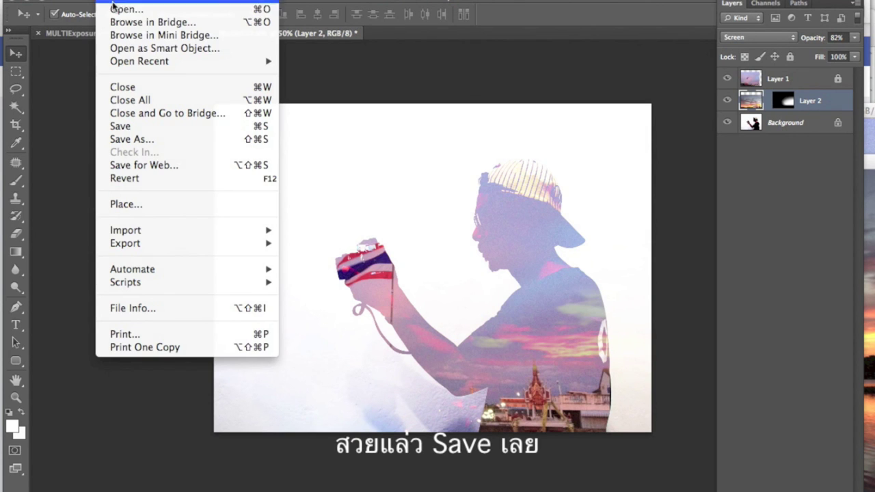
left_click(134, 126)
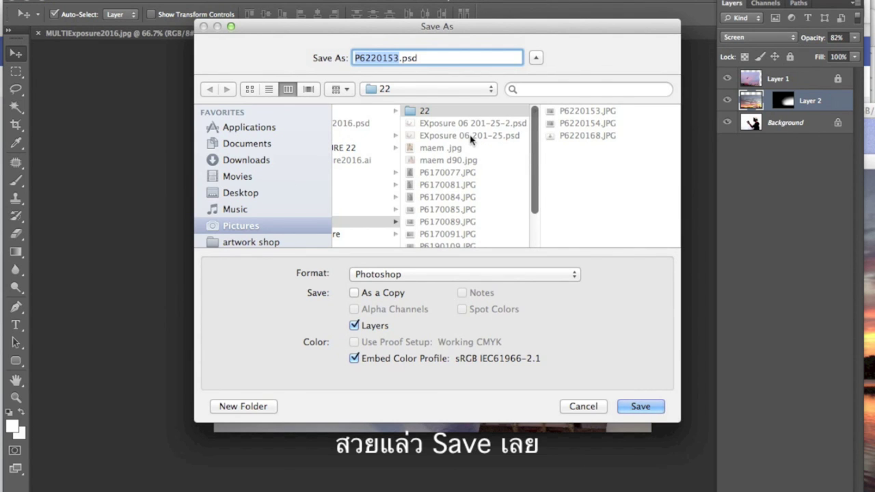
left_click(470, 137)
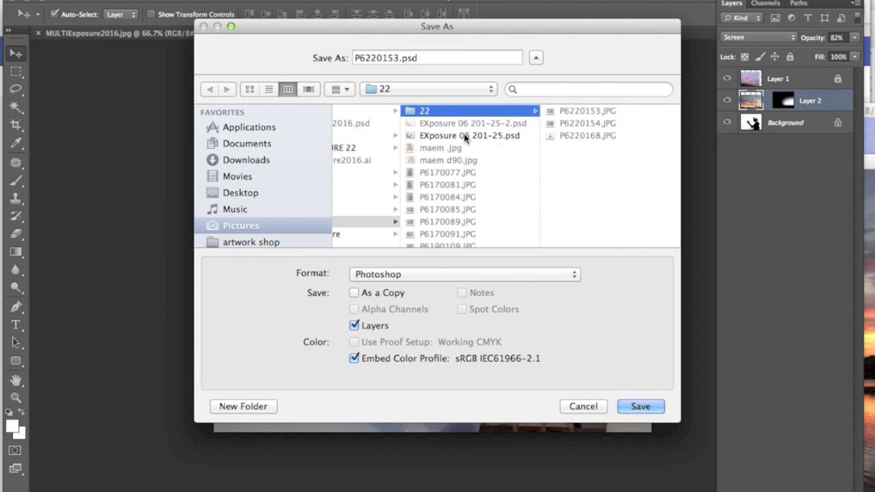
left_click(442, 59)
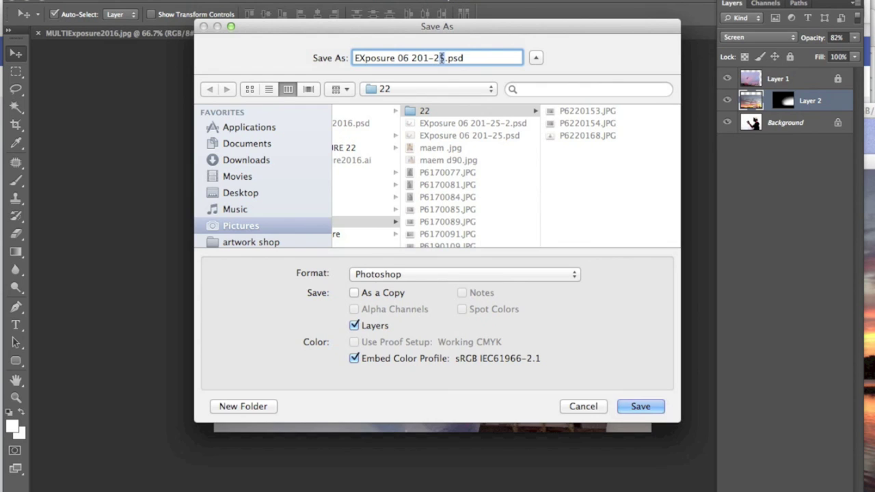
key("BackSpace")
type("9")
left_click(640, 406)
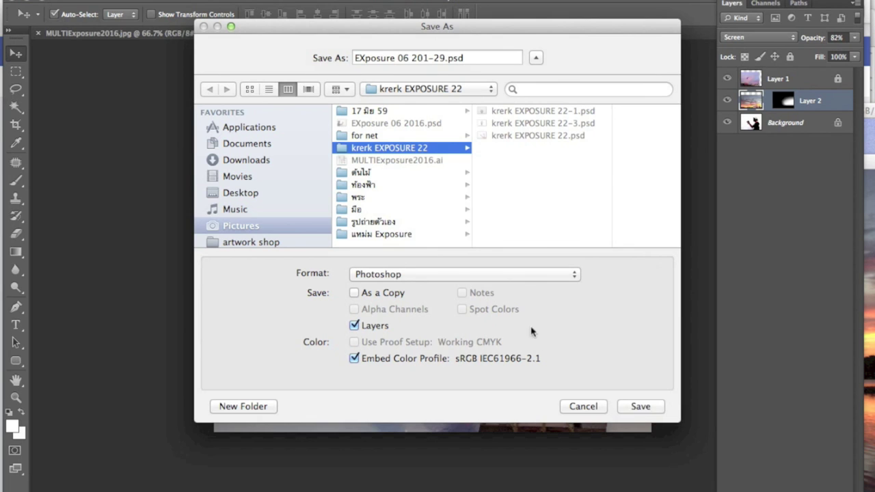
left_click(641, 407)
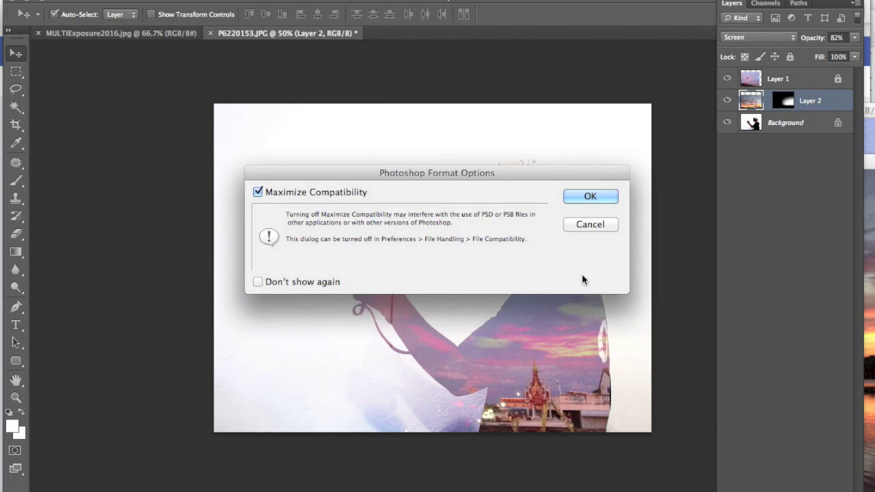
left_click(582, 198)
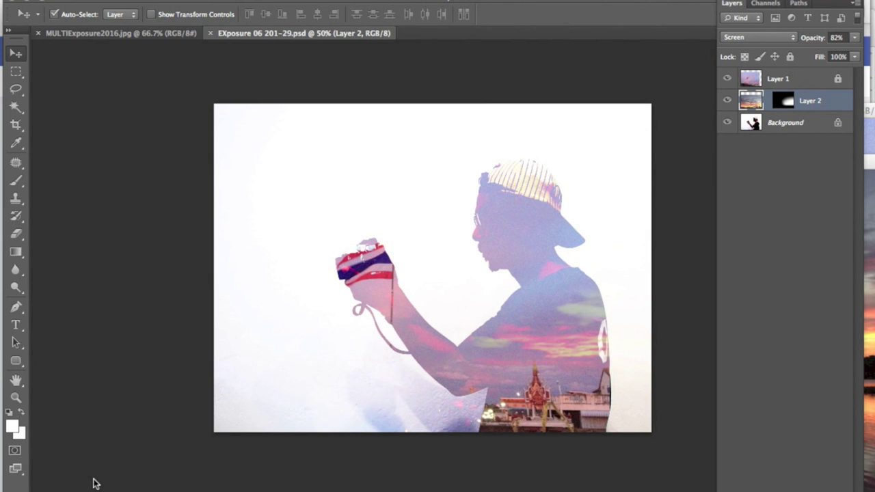